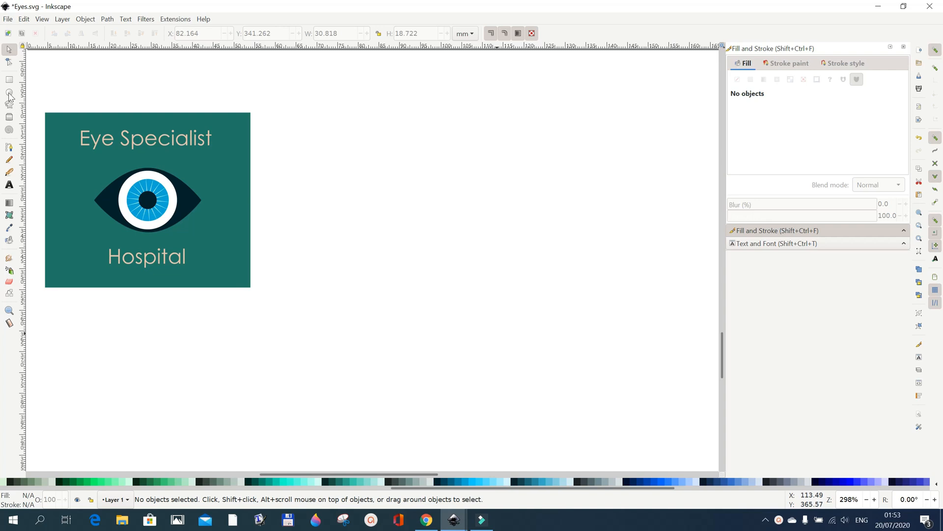
Step: Draw a horizontal ellipse with radii of about 13.7 by 8 mm beside the finished logo and convert it to a path
click(9, 95)
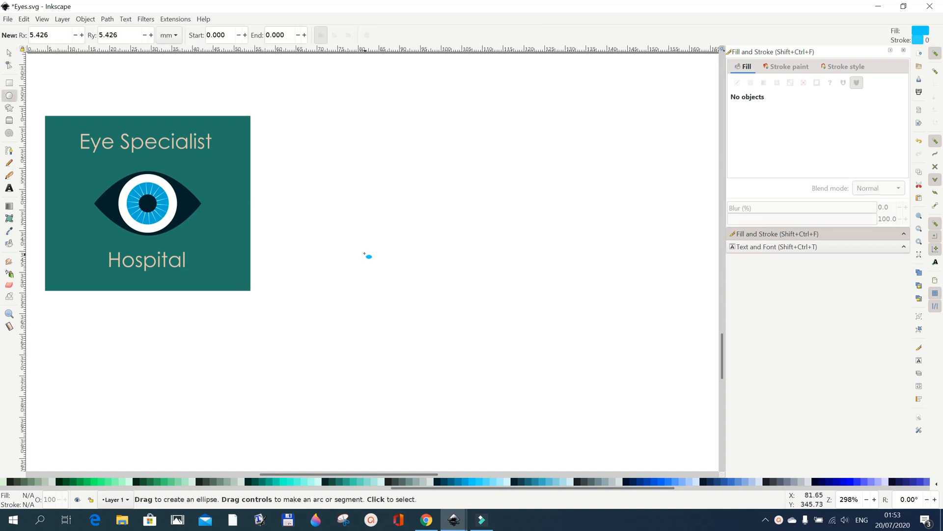
drag(338, 223, 452, 290)
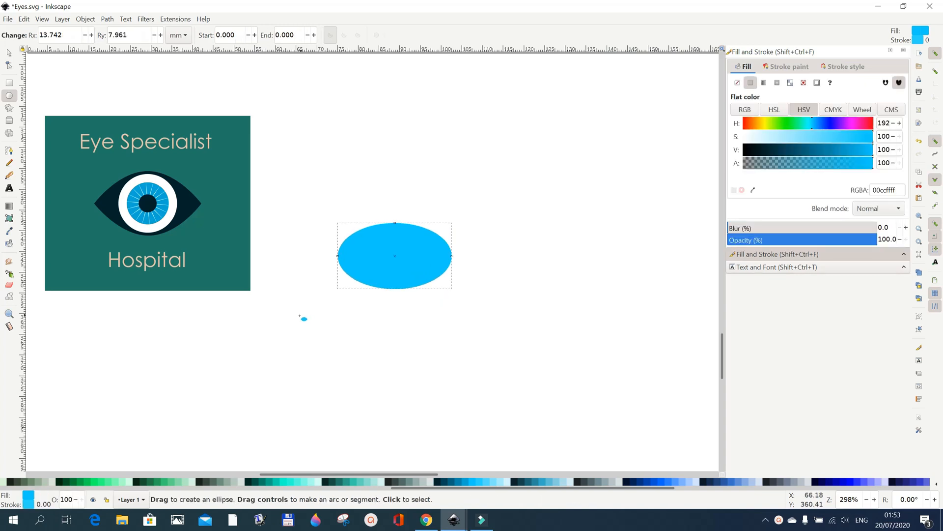
click(107, 19)
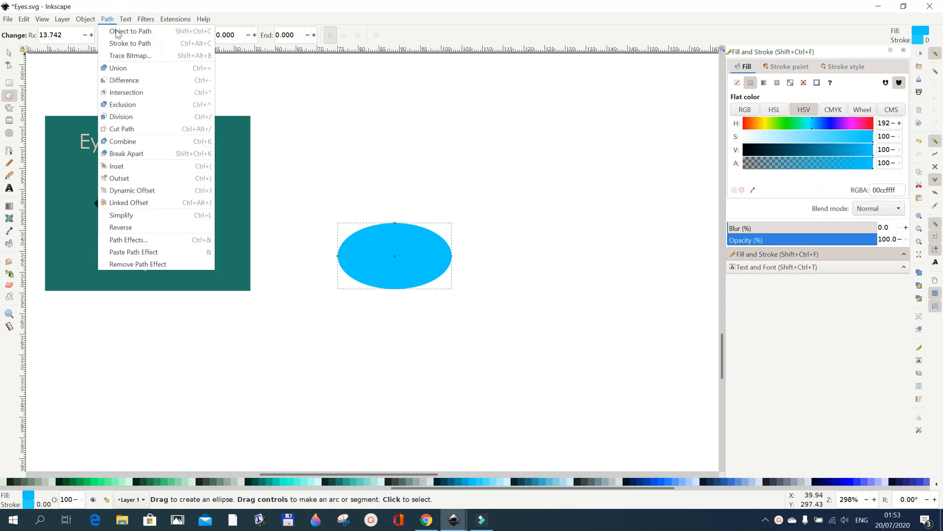
click(118, 33)
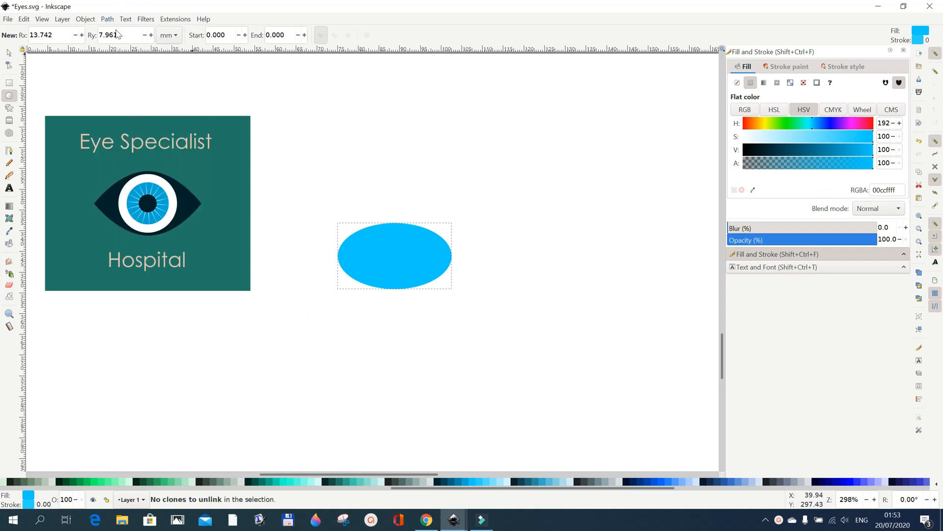
Step: Make the ellipse's left and right end nodes cusps to form pointed eye corners, and fill the shape with dark blue 00222b
click(10, 65)
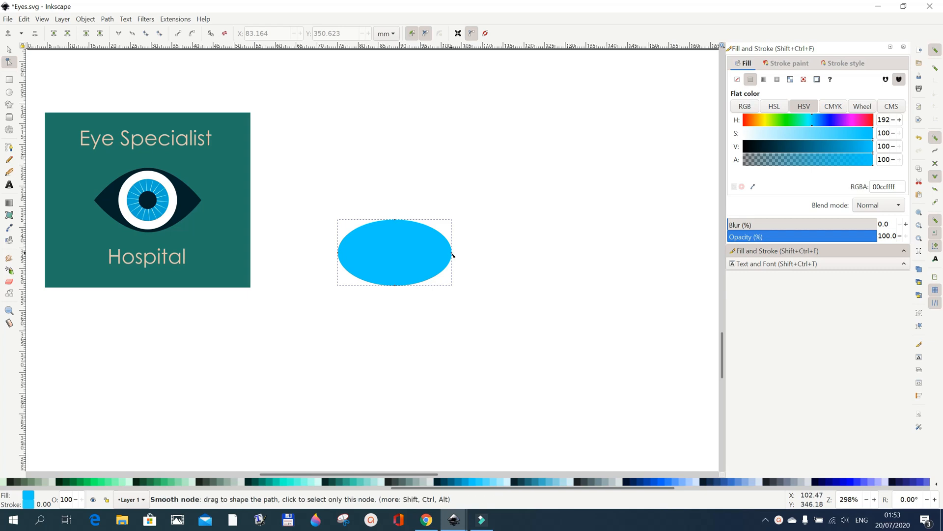
click(452, 254)
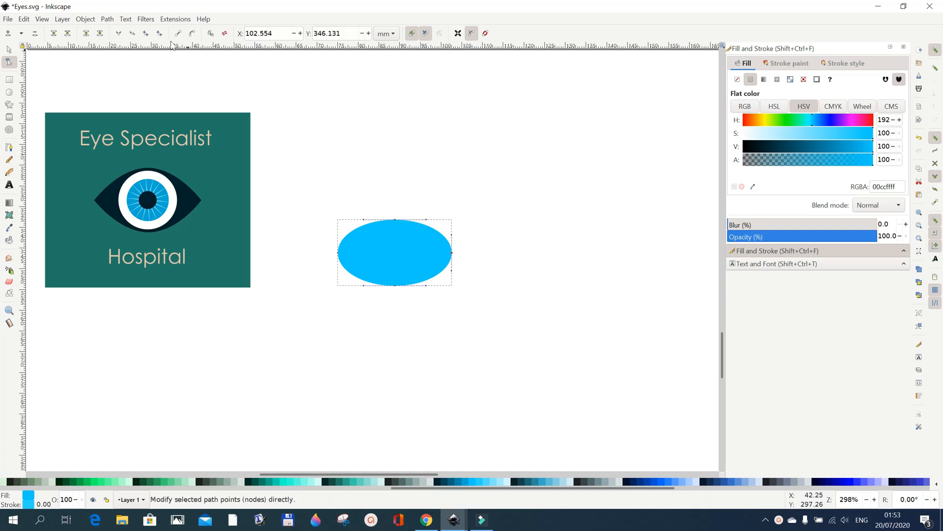
click(118, 37)
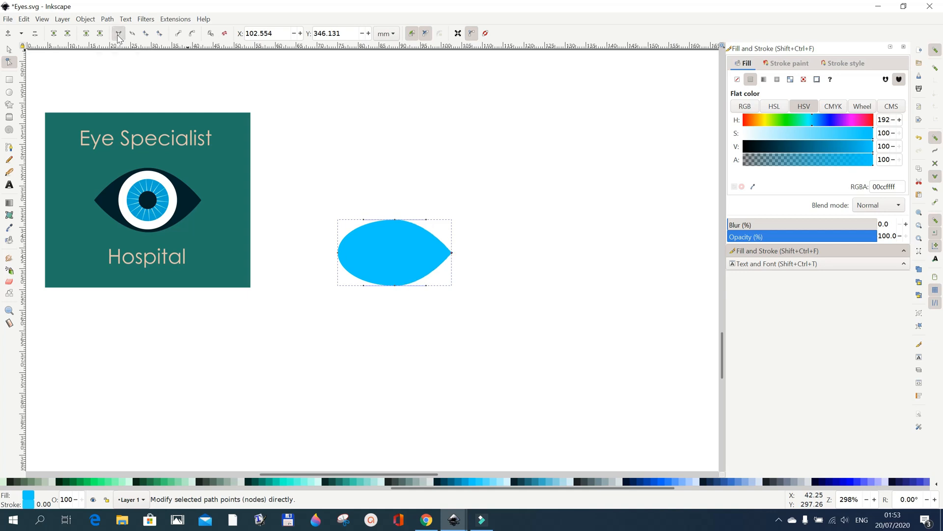
click(338, 254)
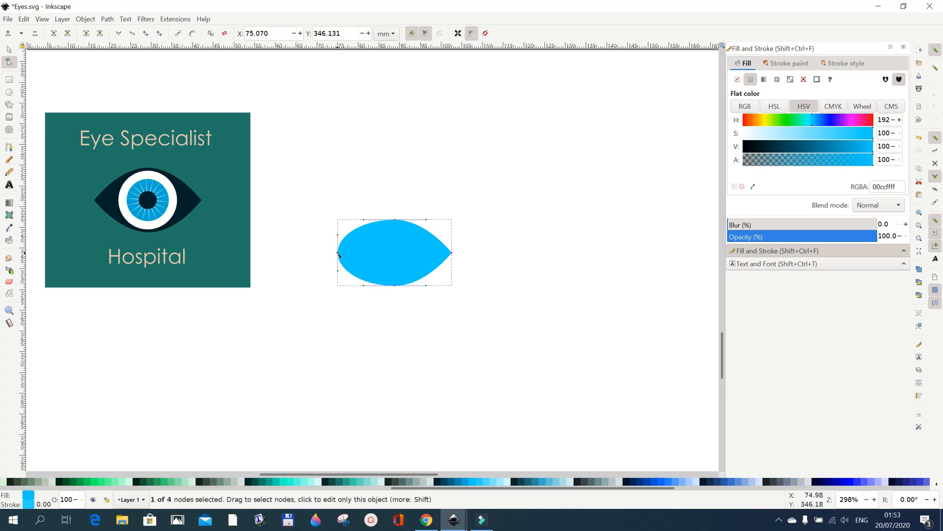
click(119, 33)
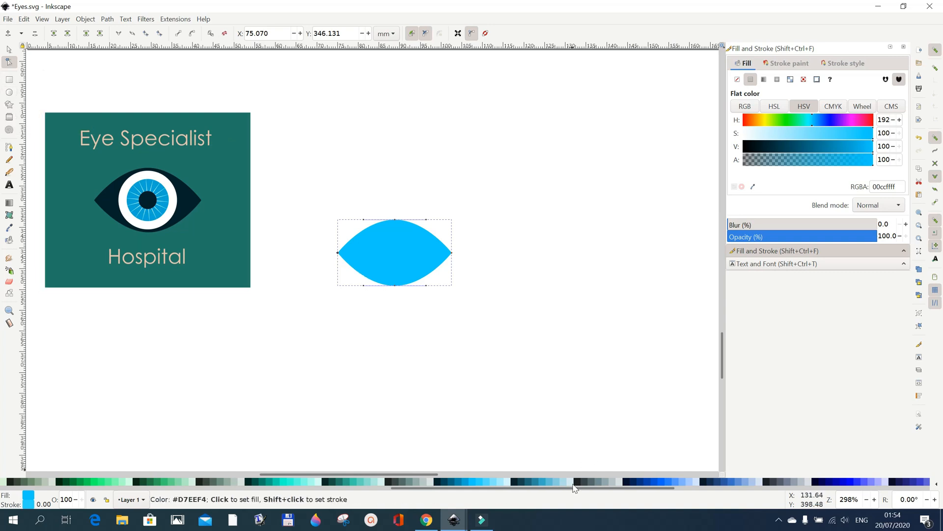
click(439, 483)
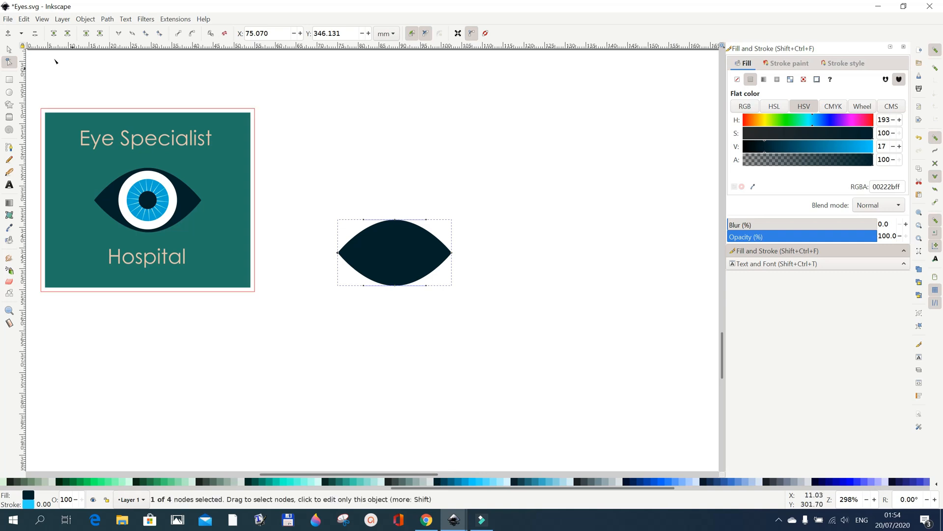
Step: Draw a circle with a radius of about 7 mm to the upper right of the eye shape
click(9, 93)
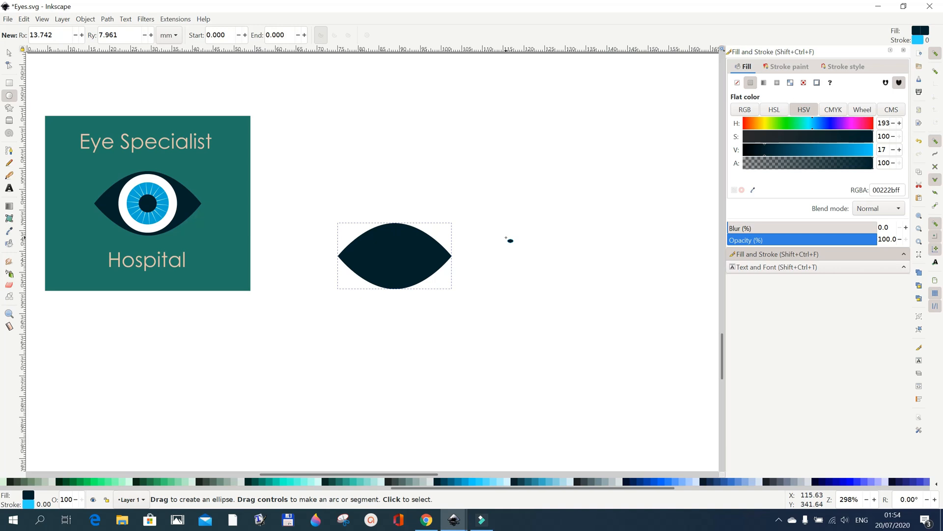
key(shift)
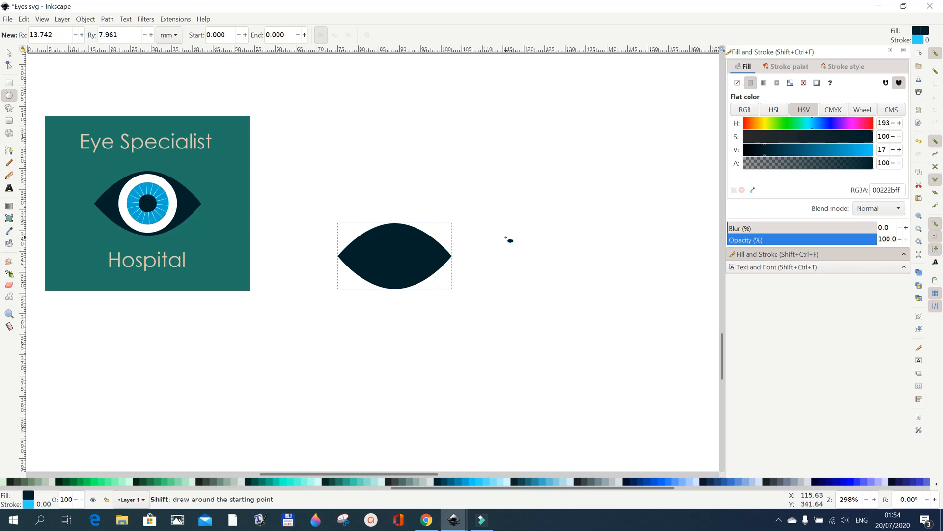
drag(496, 219, 529, 248)
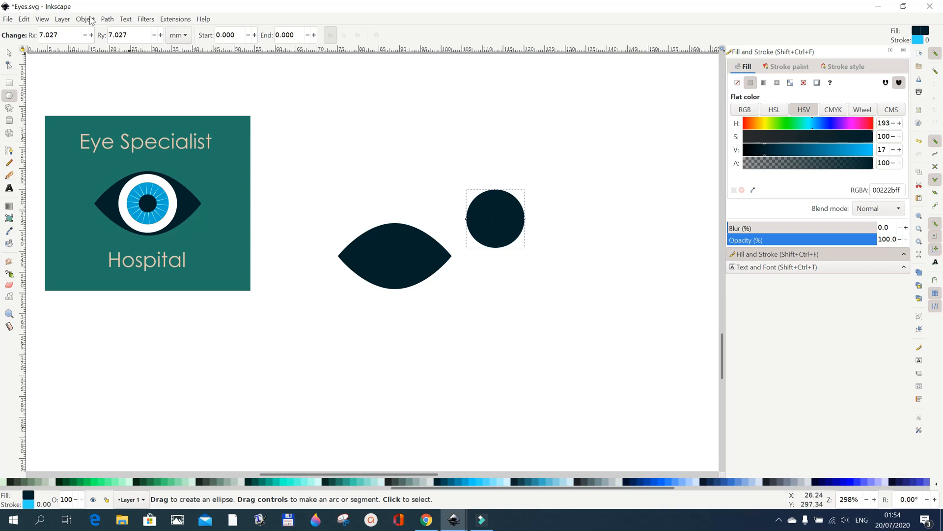
Step: Give the circle a white stroke 2 mm wide
click(91, 21)
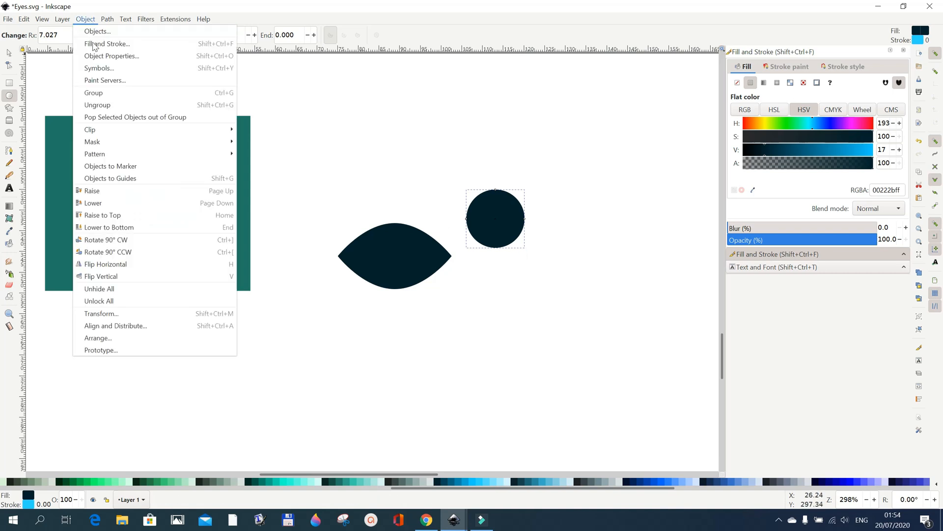
click(95, 45)
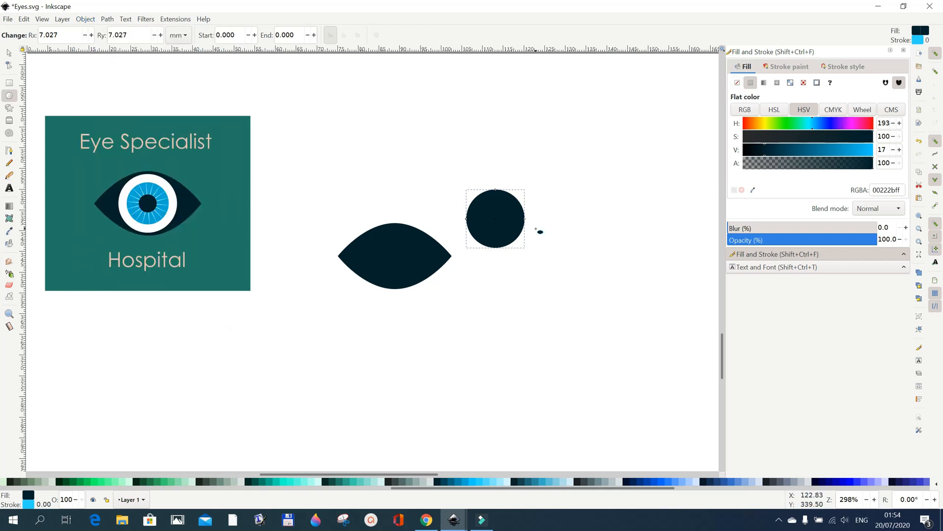
click(8, 53)
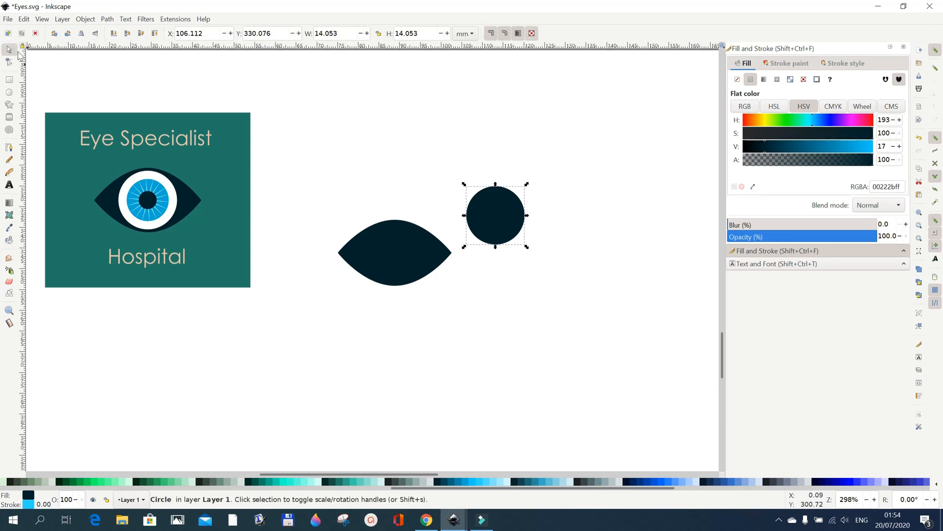
click(843, 64)
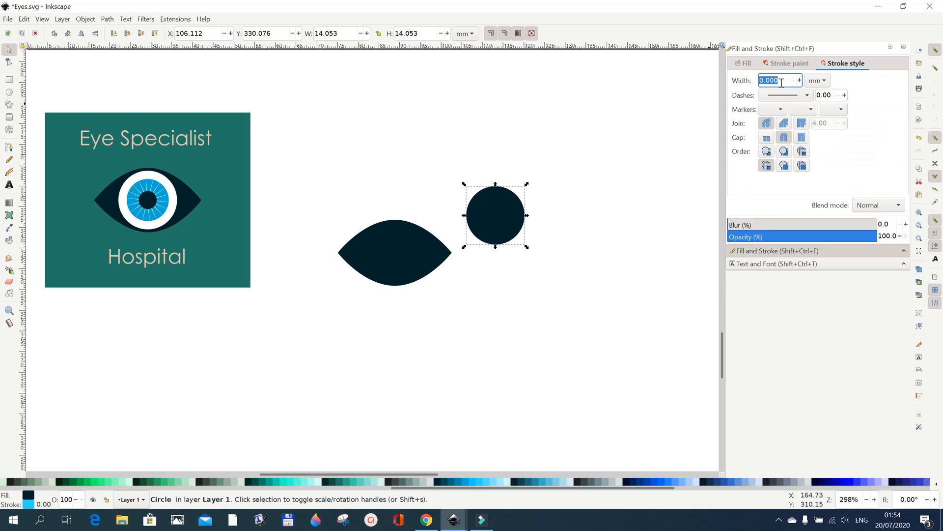
click(764, 81)
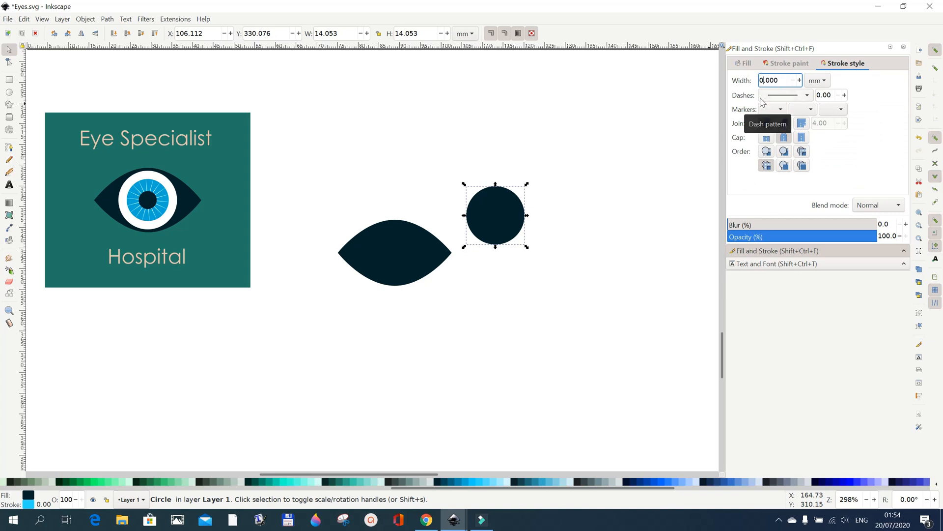
key(BackSpace)
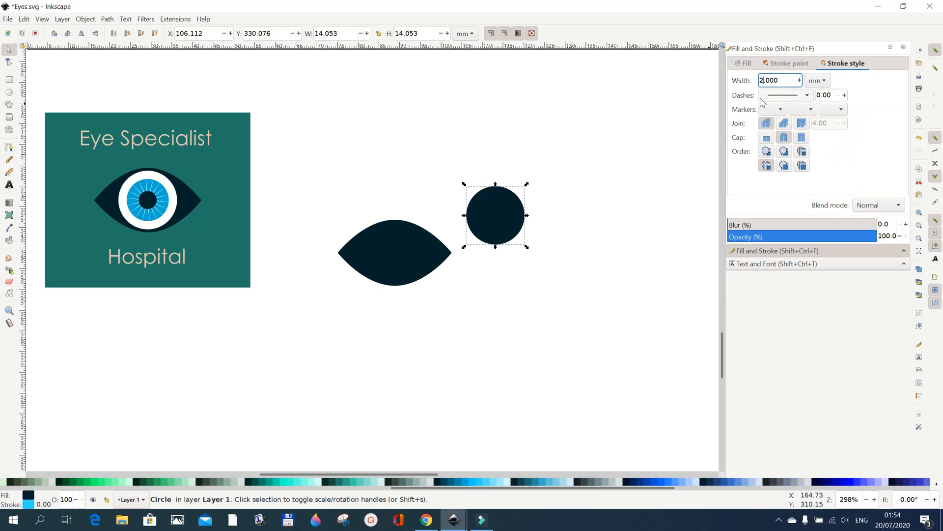
text(2)
key(Return)
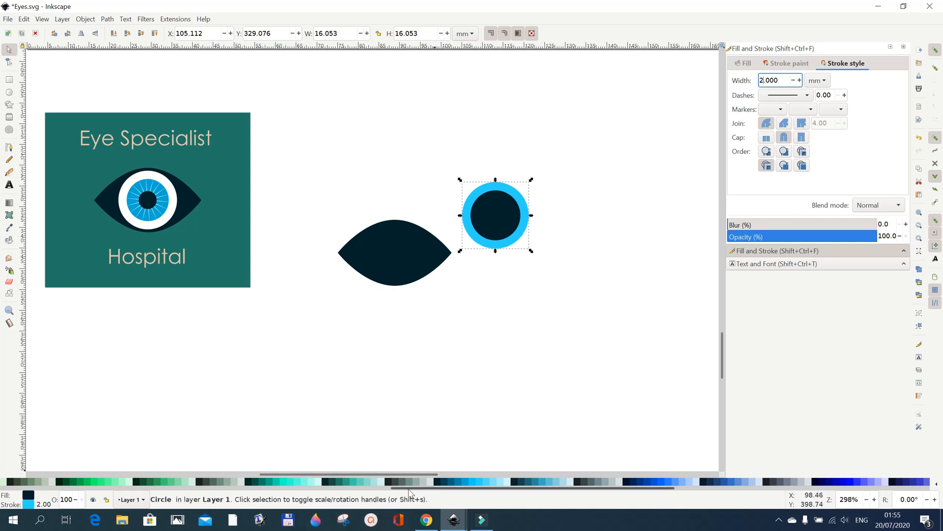
drag(410, 488, 140, 487)
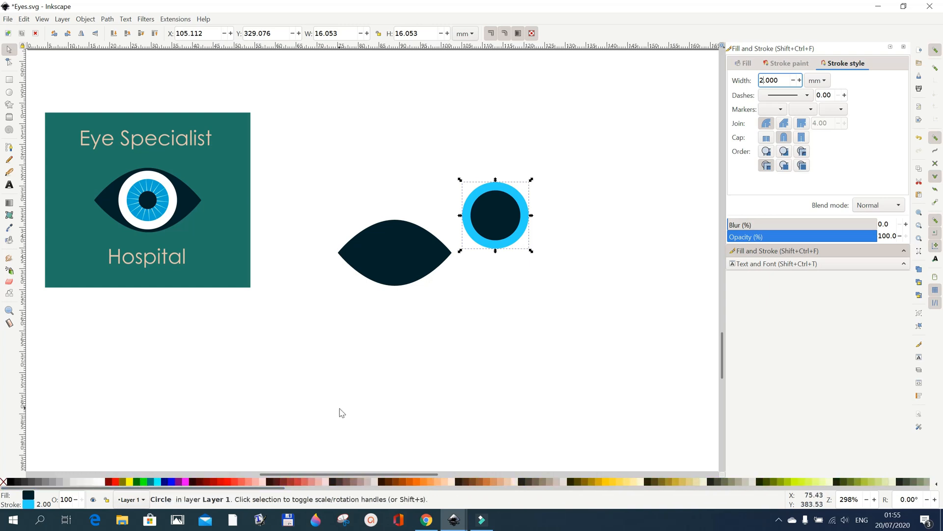
shift+click(102, 483)
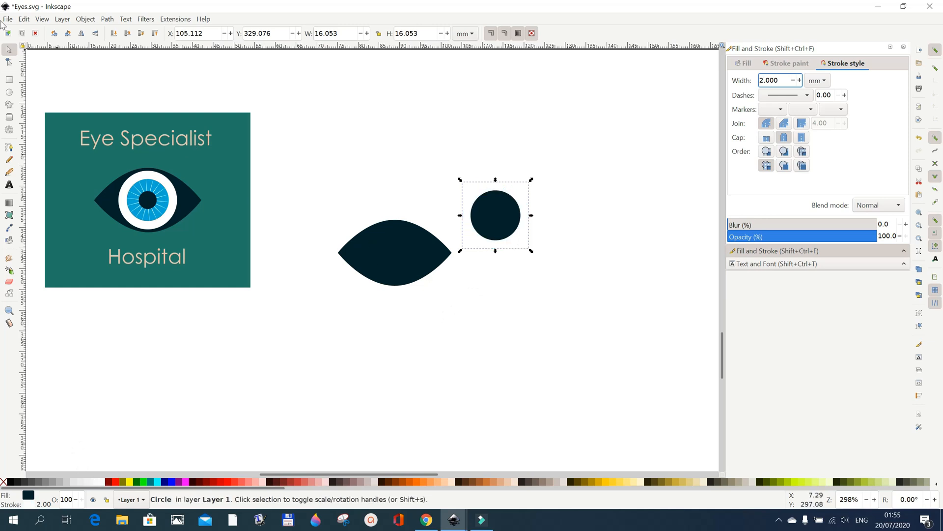
Step: Snap the circle's midpoint to the eye shape's midpoint and scale it down around its centre to about 14.6 mm wide
drag(484, 212, 389, 249)
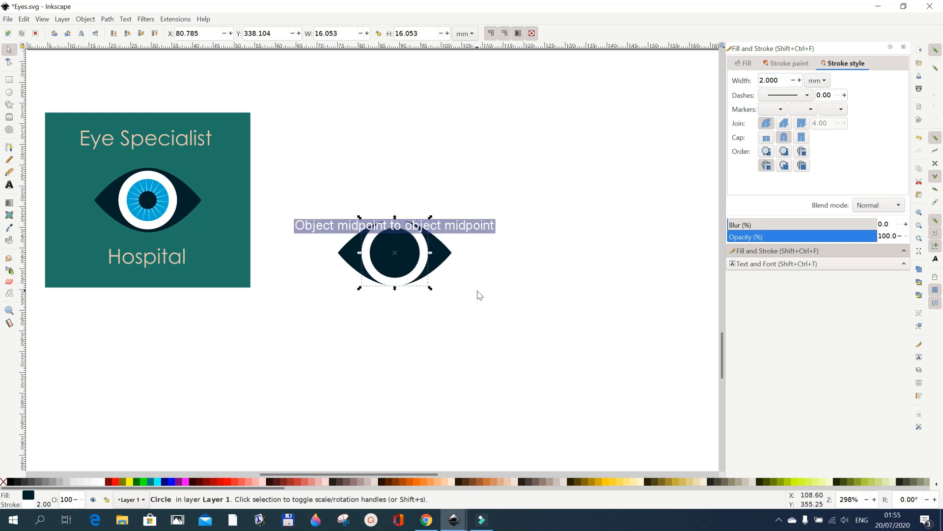
click(477, 295)
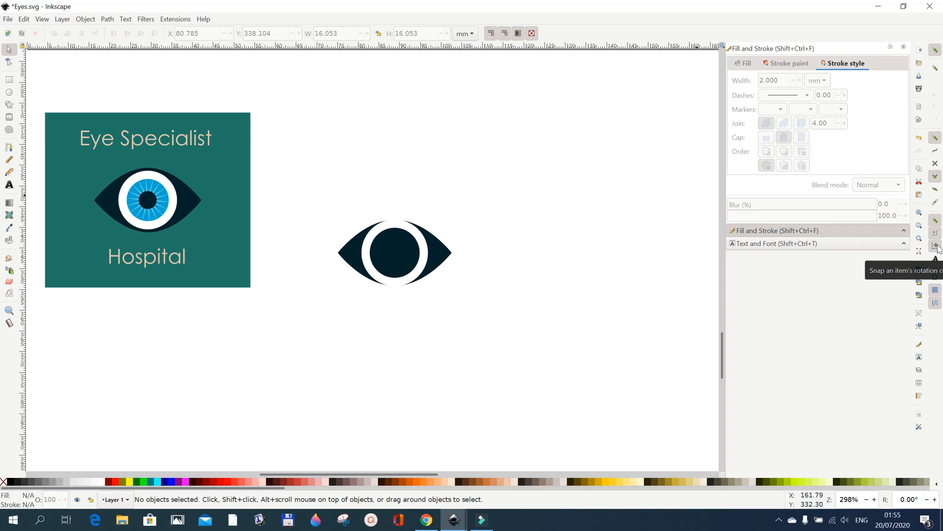
click(426, 276)
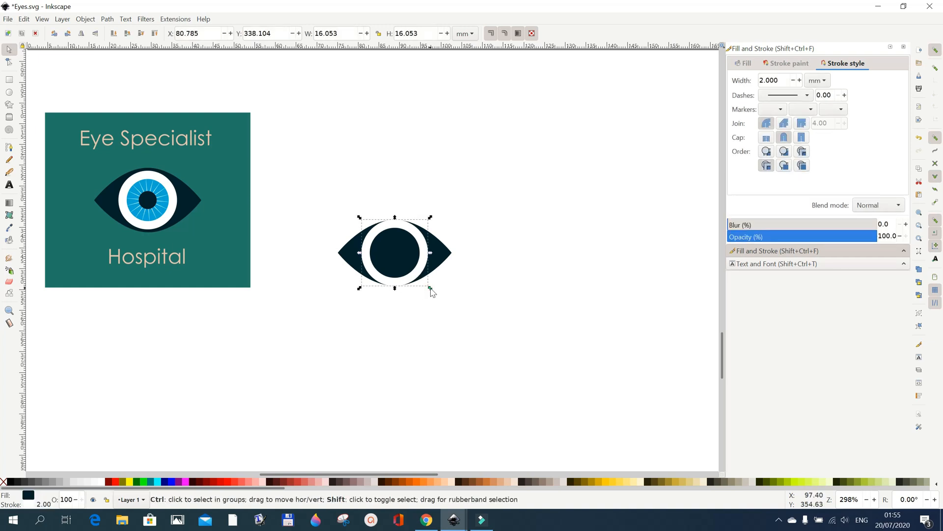
drag(431, 289, 428, 287)
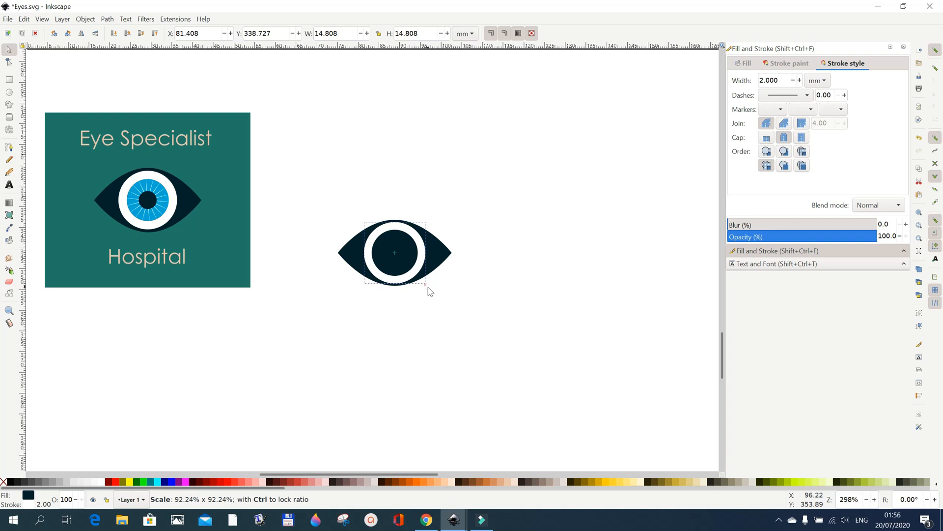
drag(429, 291, 429, 292)
click(428, 330)
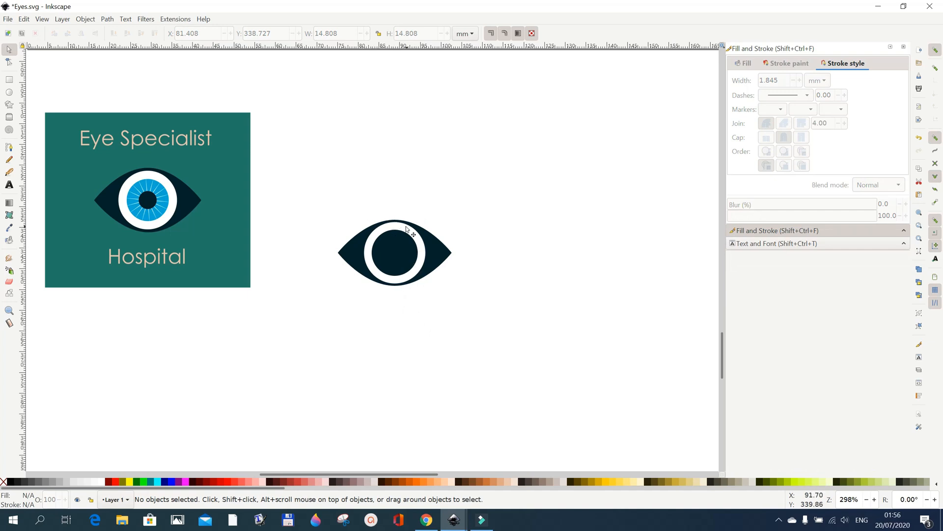
click(417, 271)
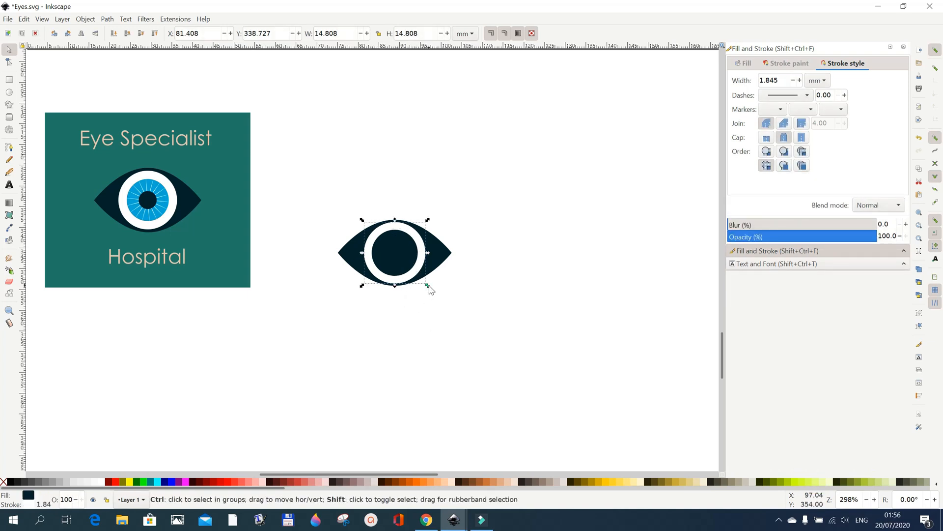
drag(428, 286, 431, 291)
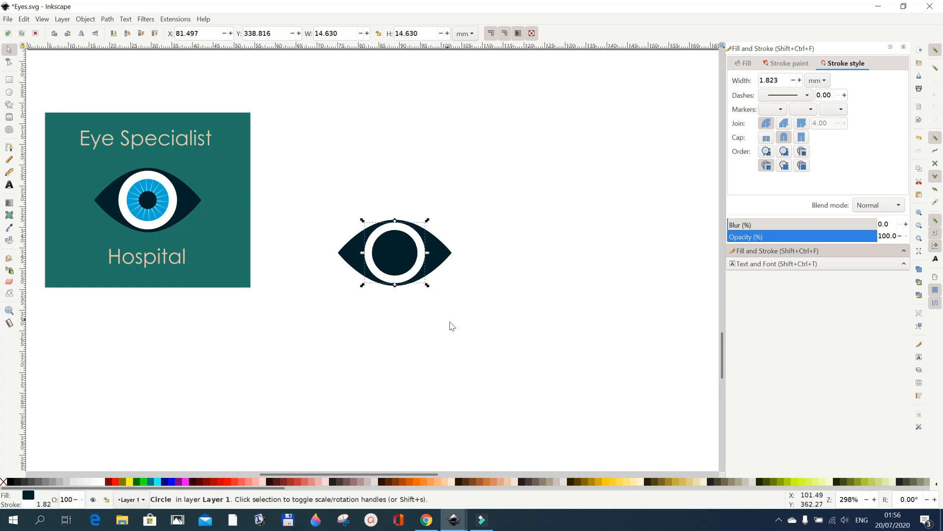
click(449, 326)
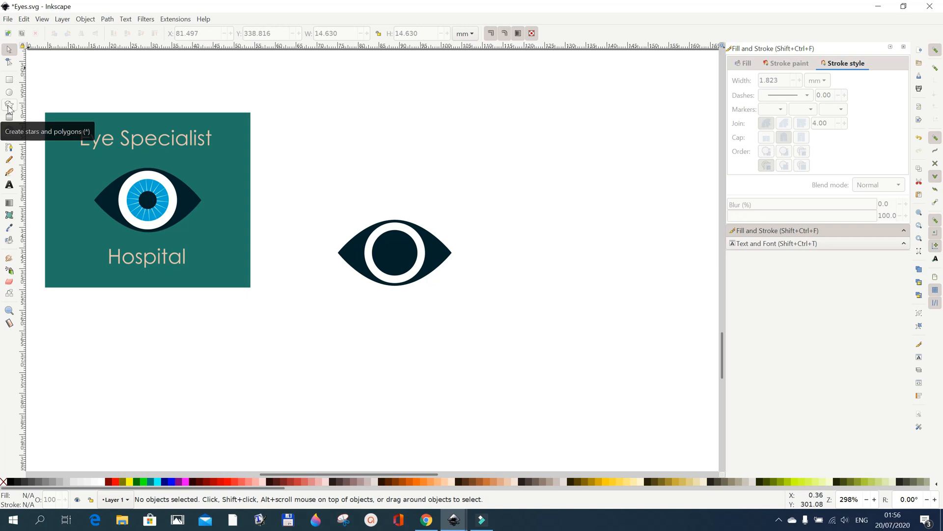
Step: Draw a star with 14 corners and a 0.160 spoke ratio above and right of the eye, and remove its stroke paint
click(9, 106)
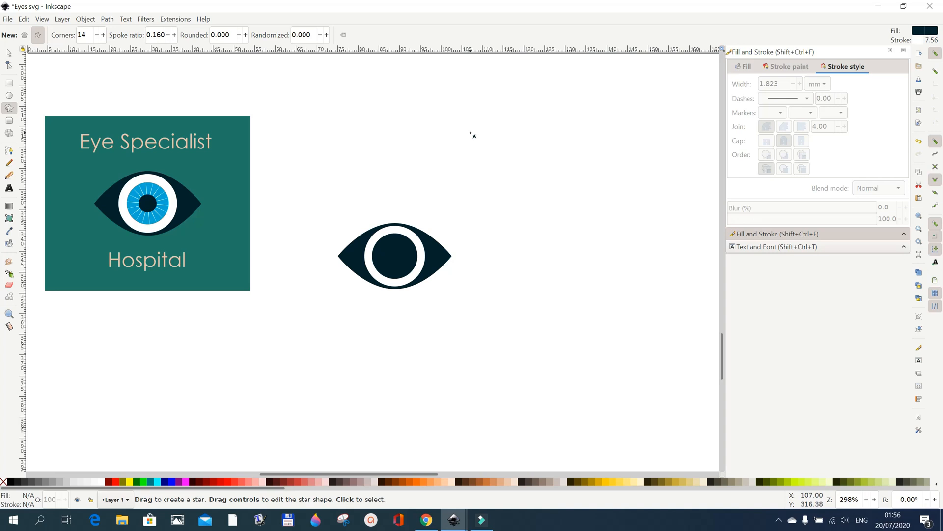
drag(470, 133, 493, 158)
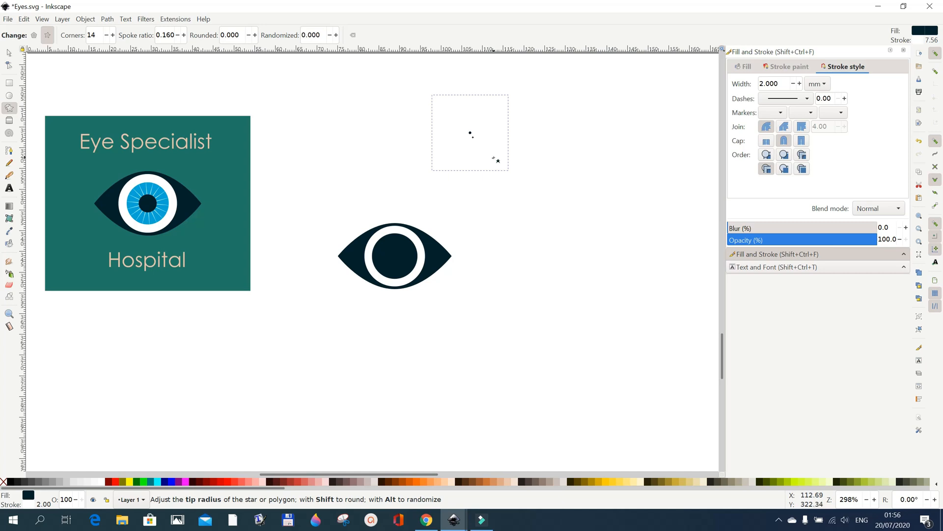
shift+click(418, 486)
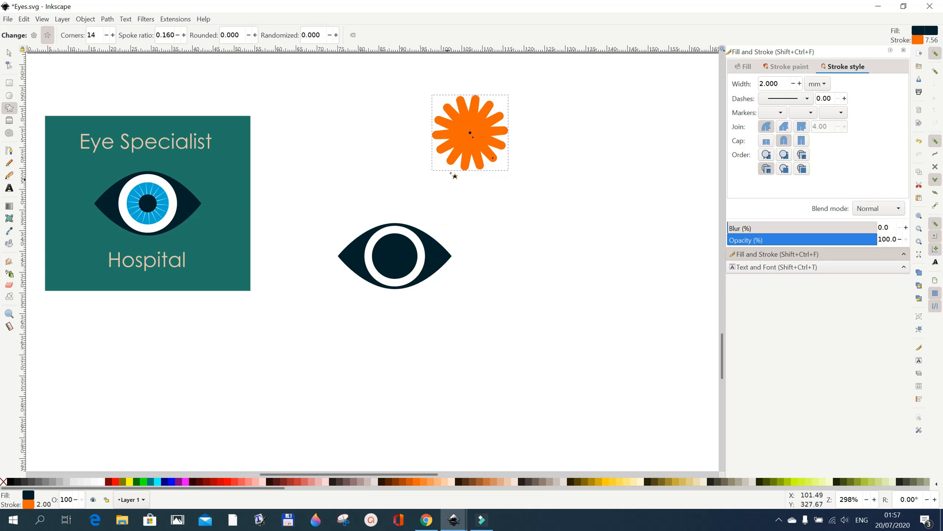
click(790, 67)
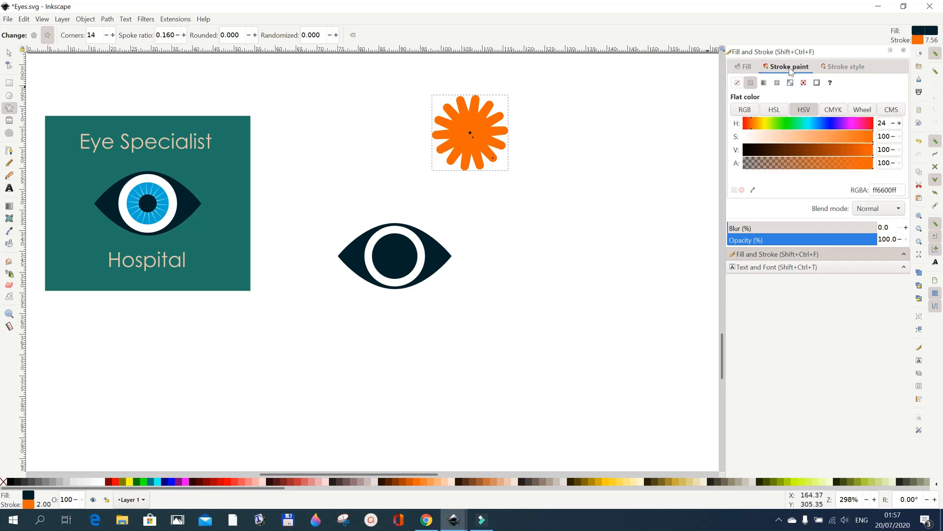
click(736, 83)
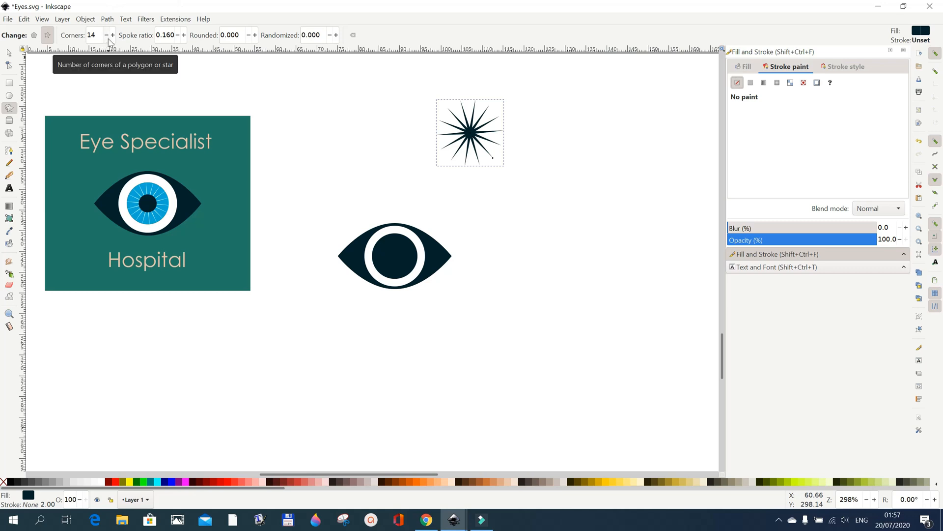
Step: Increase the star's corners to 18 and reduce its spoke ratio to 0.120
click(112, 36)
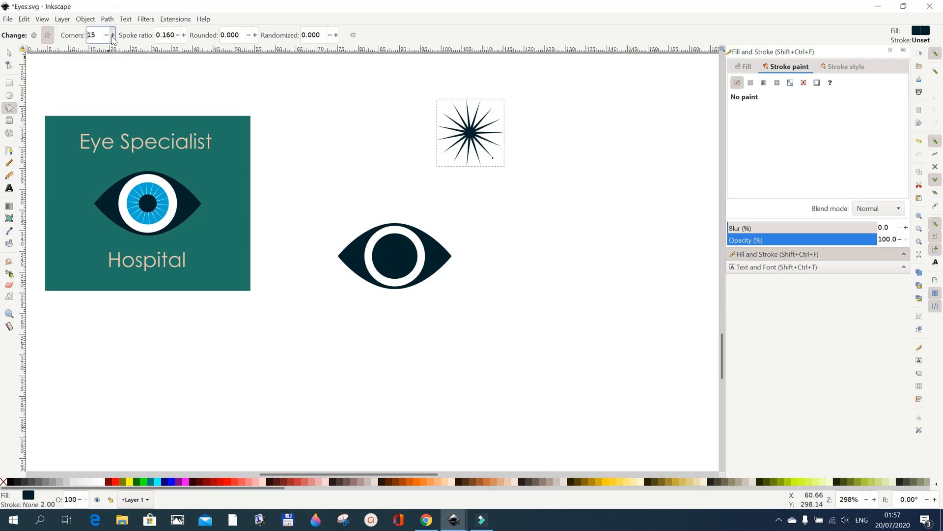
click(113, 36)
click(113, 36)
click(113, 36)
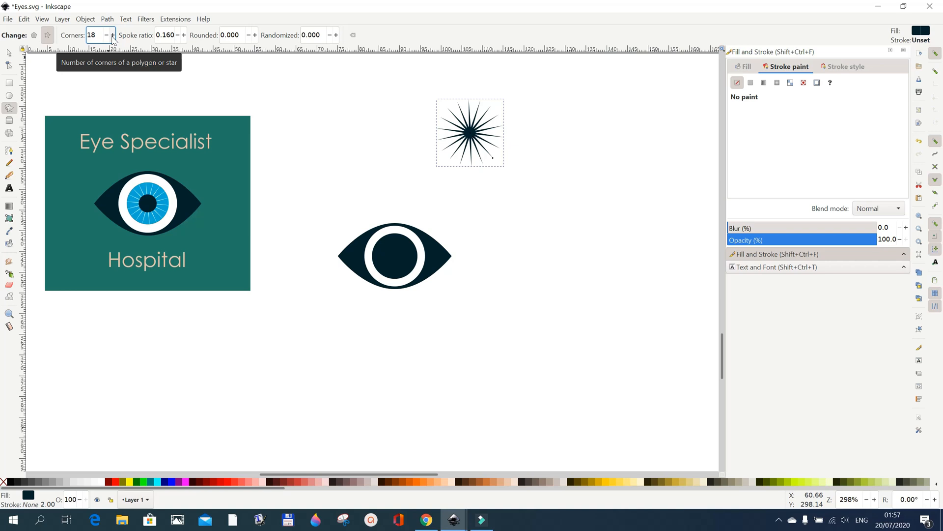
click(179, 35)
click(179, 36)
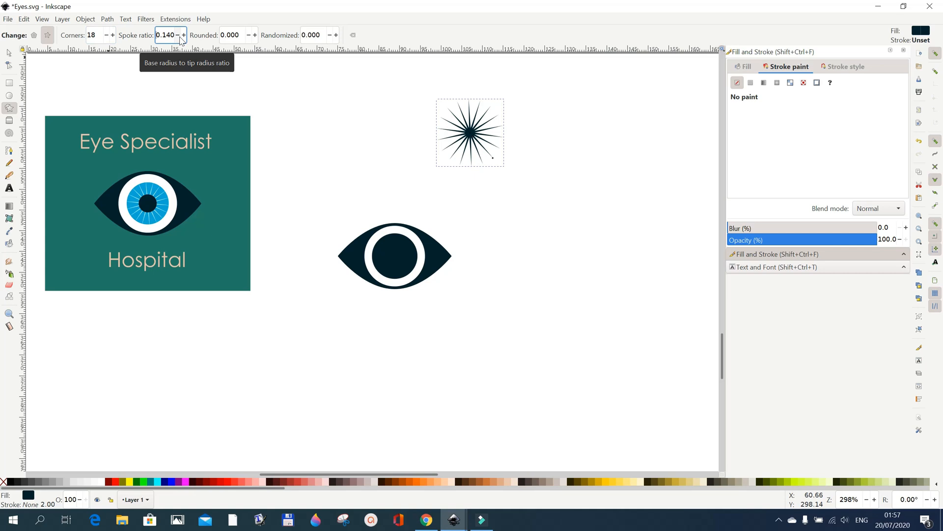
click(178, 36)
click(177, 35)
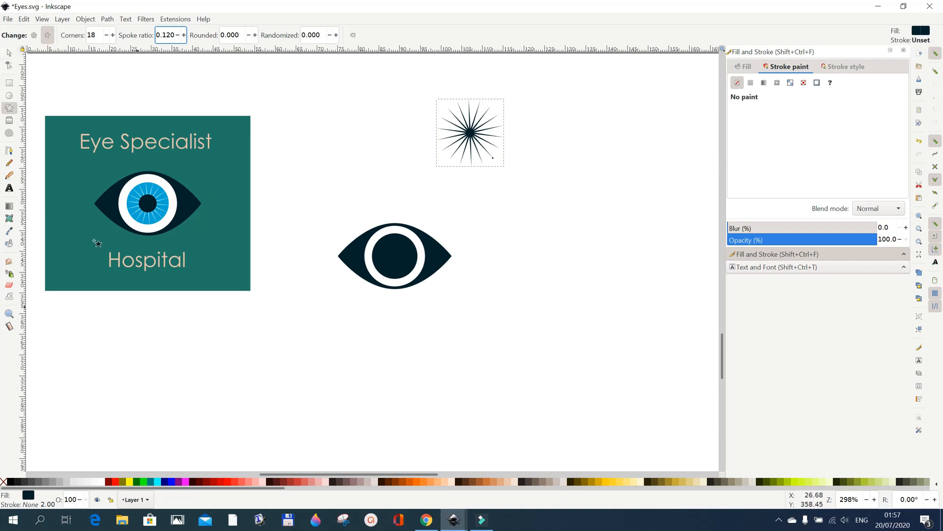
Step: Fill the star with light blue #D5F6FF and snap its midpoint to the eye's centre
click(7, 54)
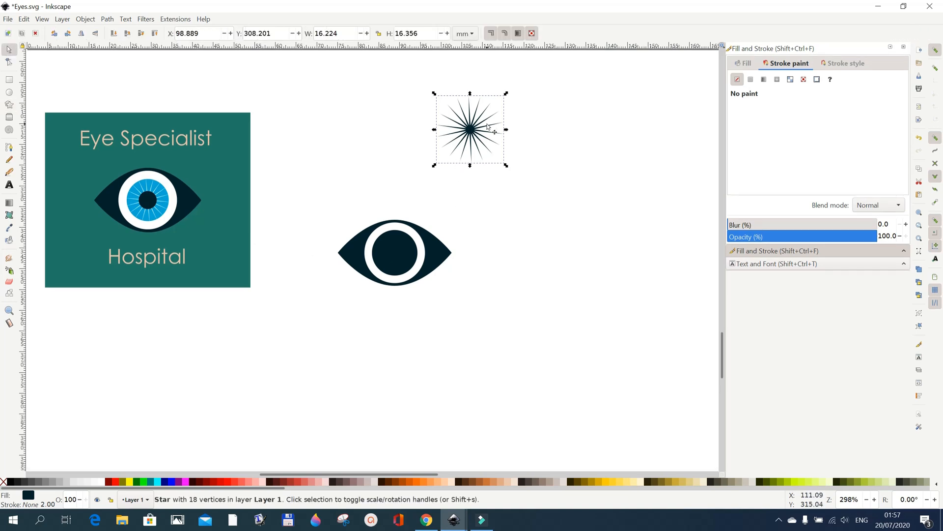
drag(470, 130, 390, 263)
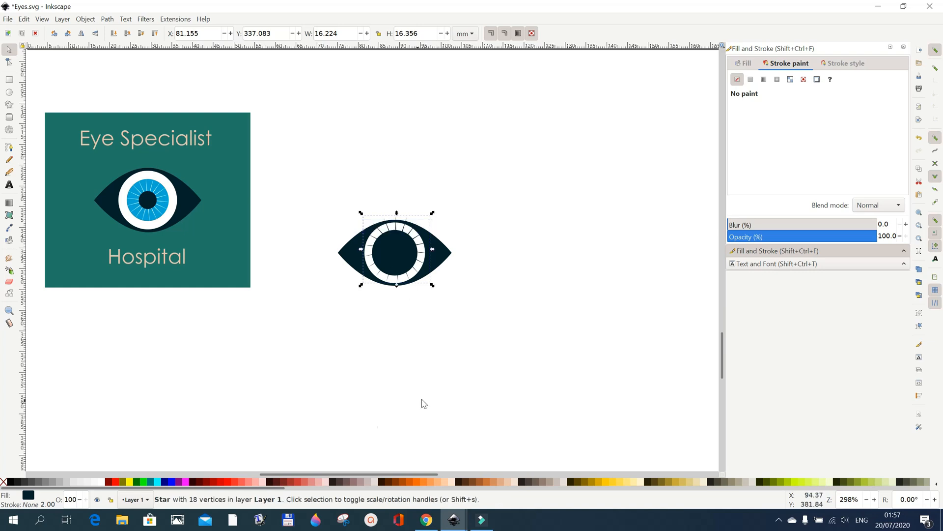
drag(262, 493, 661, 500)
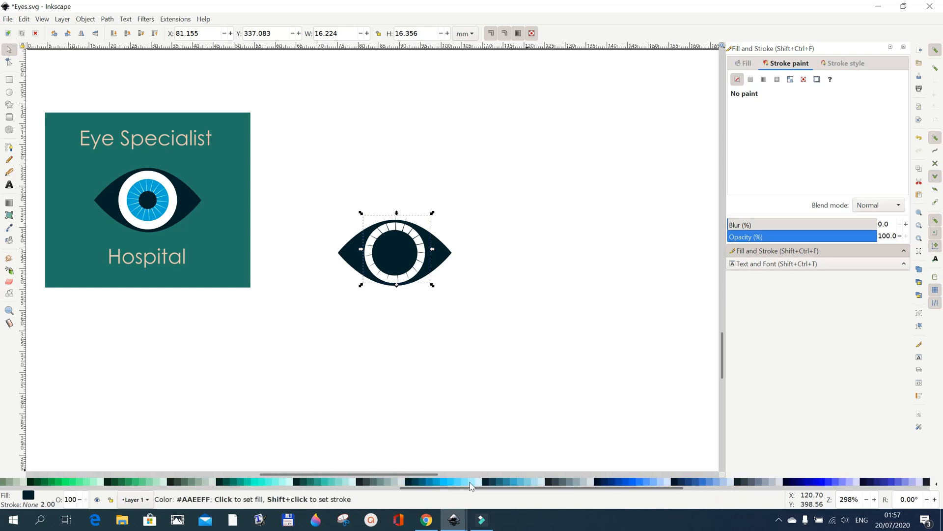
click(480, 487)
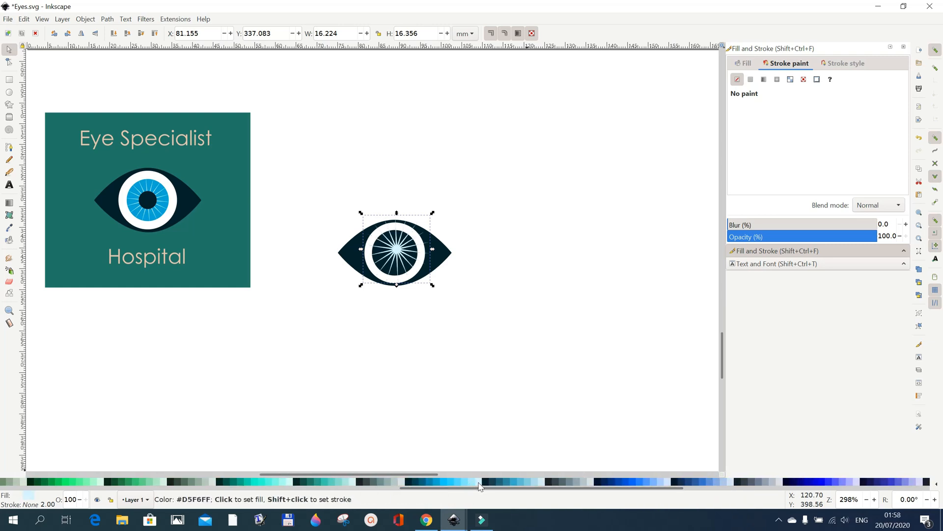
click(406, 256)
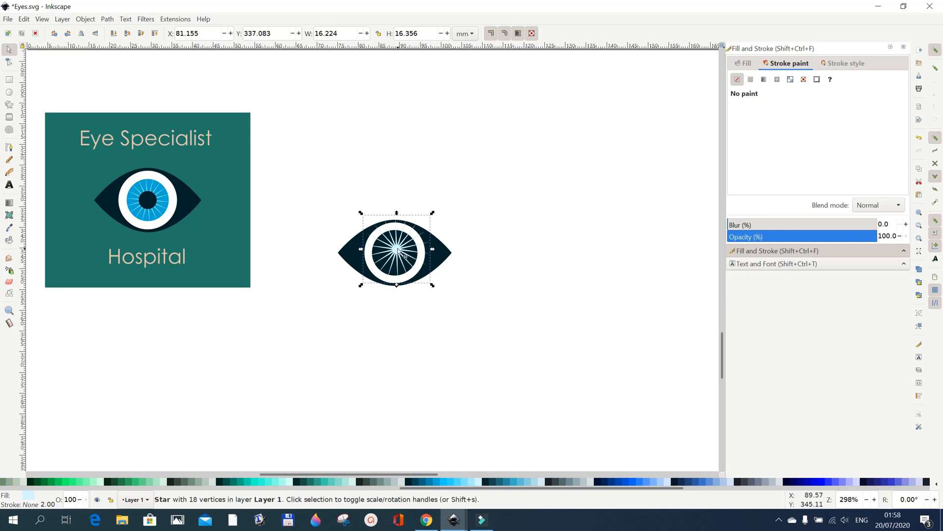
drag(406, 256, 395, 255)
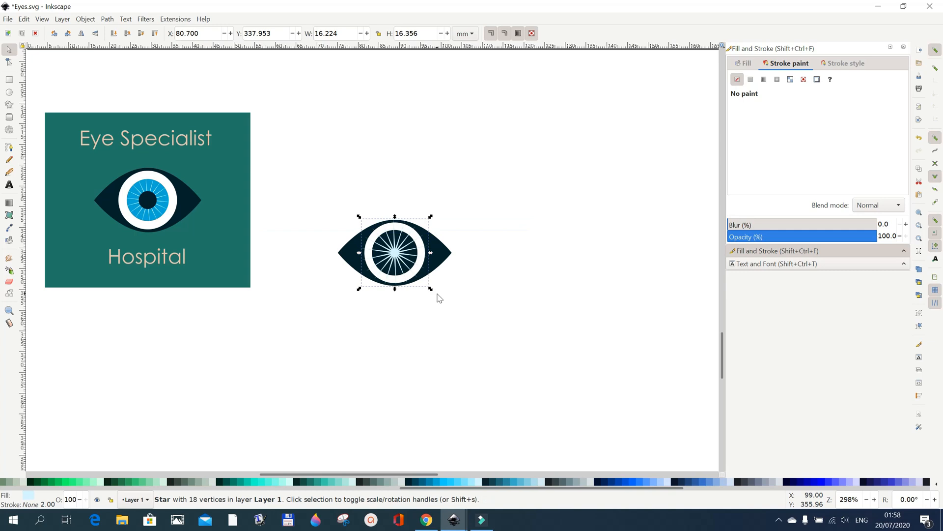
Step: Scale the star down proportionally around its centre to about 11.2 mm wide so it fits inside the iris
key(shift)
key(ctrl)
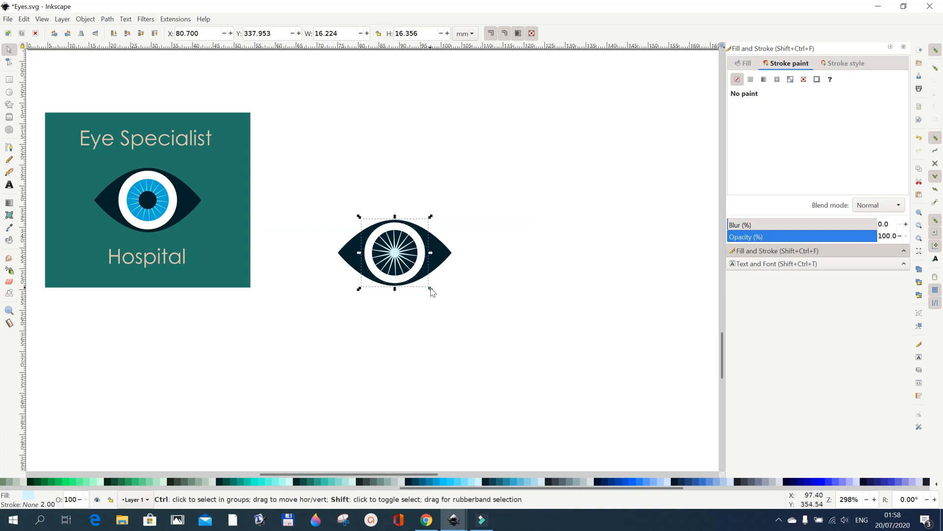
drag(432, 291, 425, 287)
click(440, 306)
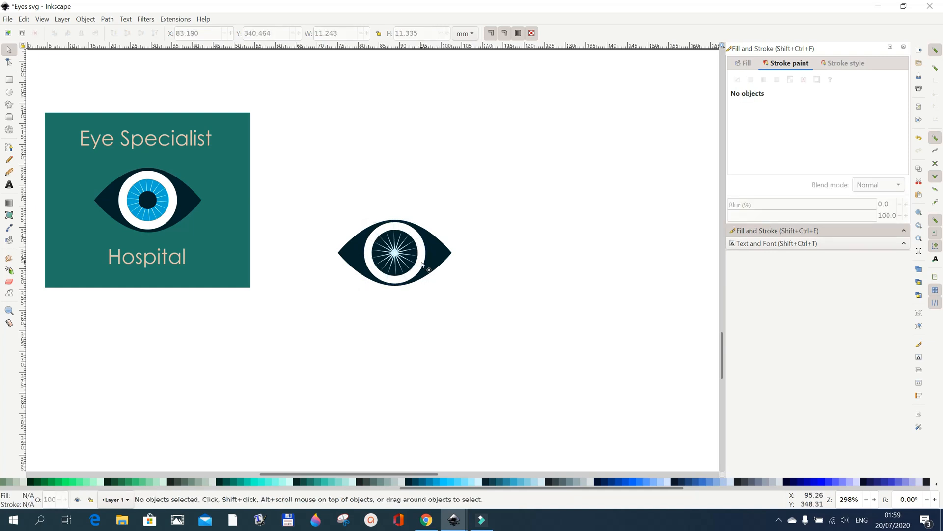
Step: Change the fill of the white-ringed circle to blue #00AAD4
click(422, 264)
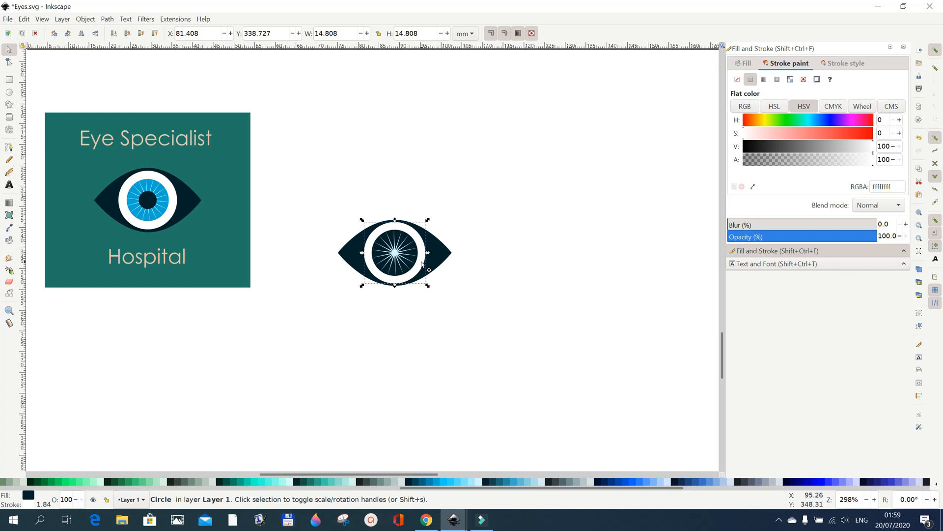
click(446, 486)
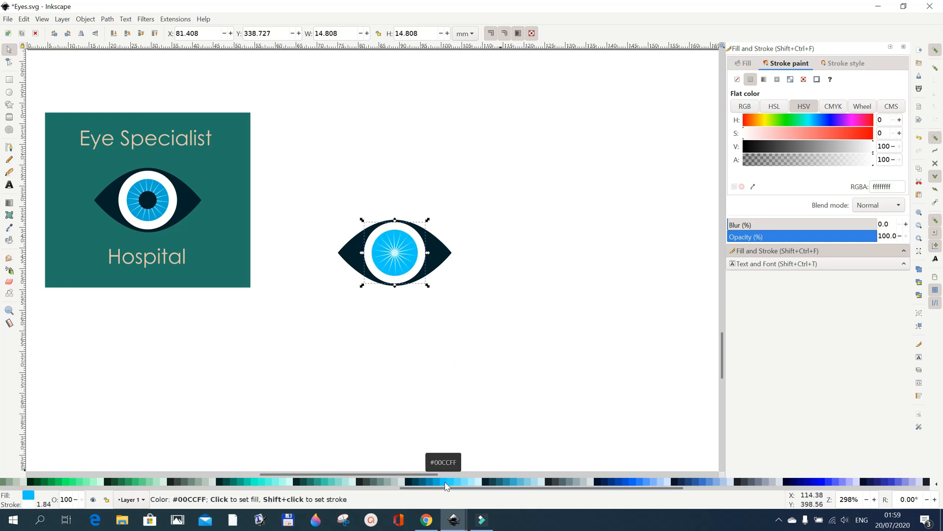
click(439, 484)
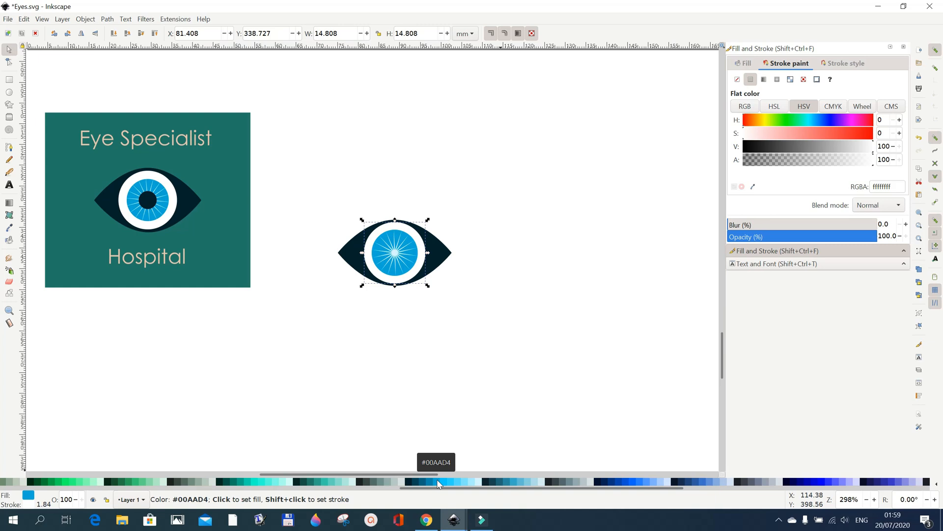
click(433, 484)
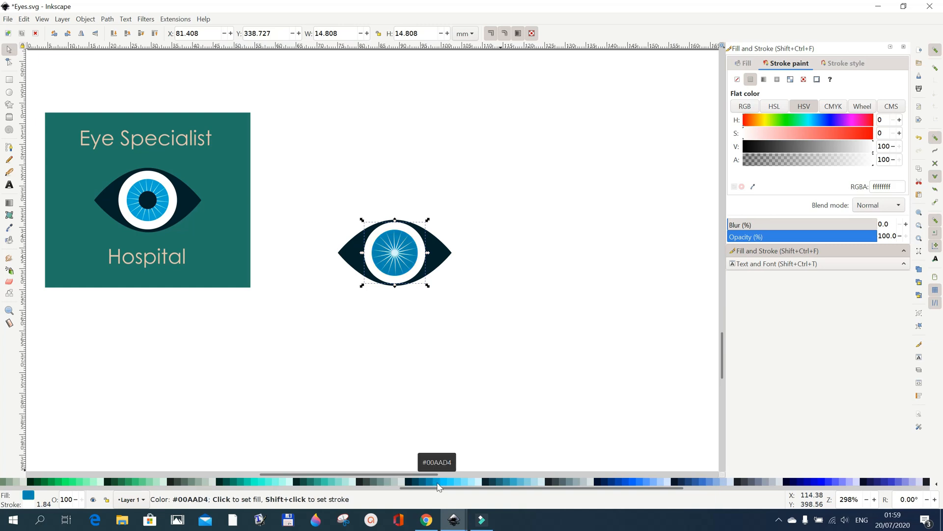
click(439, 484)
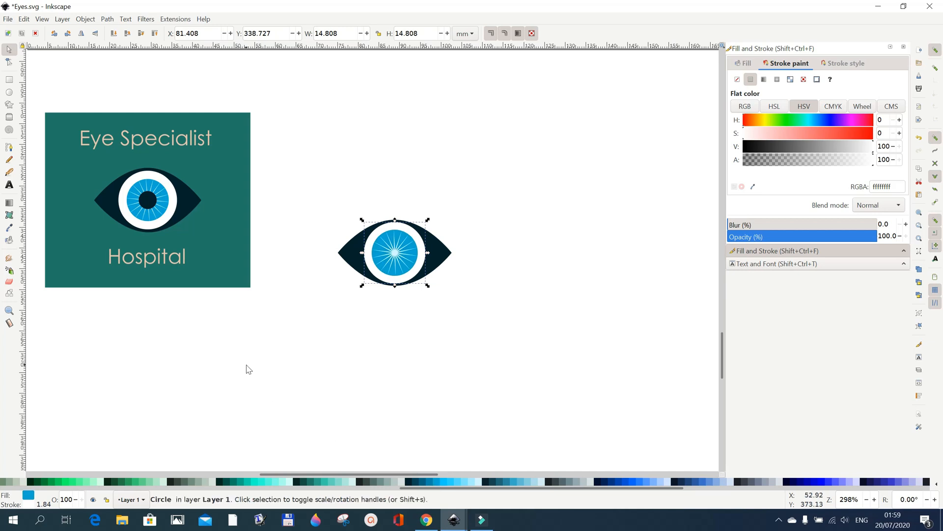
click(426, 385)
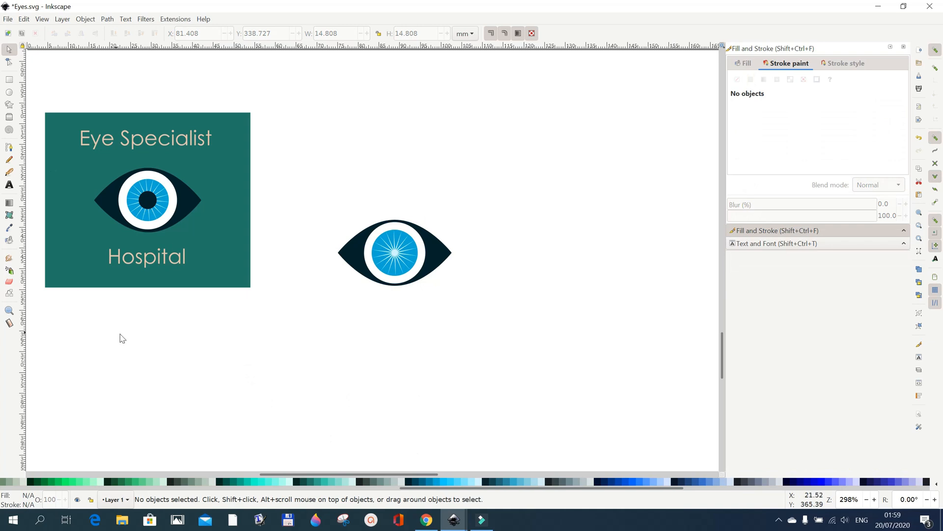
Step: Draw a pupil circle with a radius of about 2.5 mm below the eye and fill it with #00222B
click(9, 93)
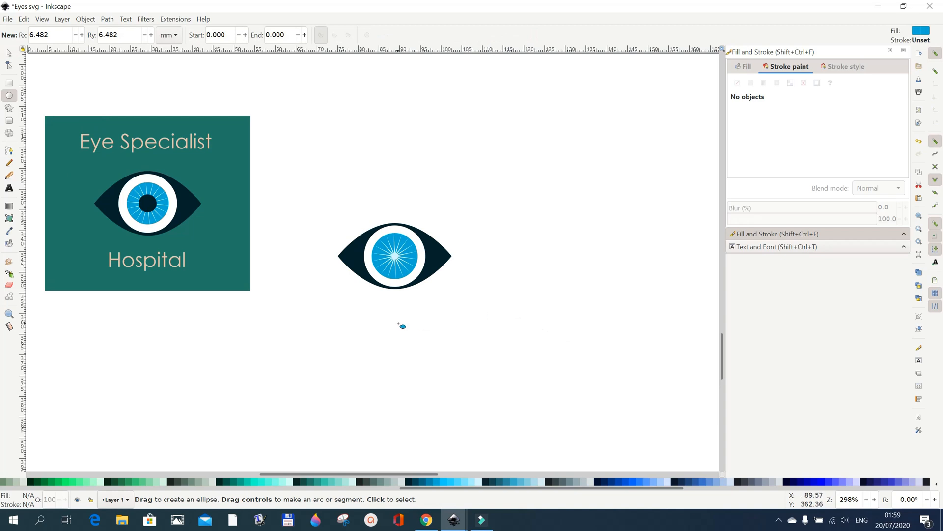
drag(419, 323, 430, 334)
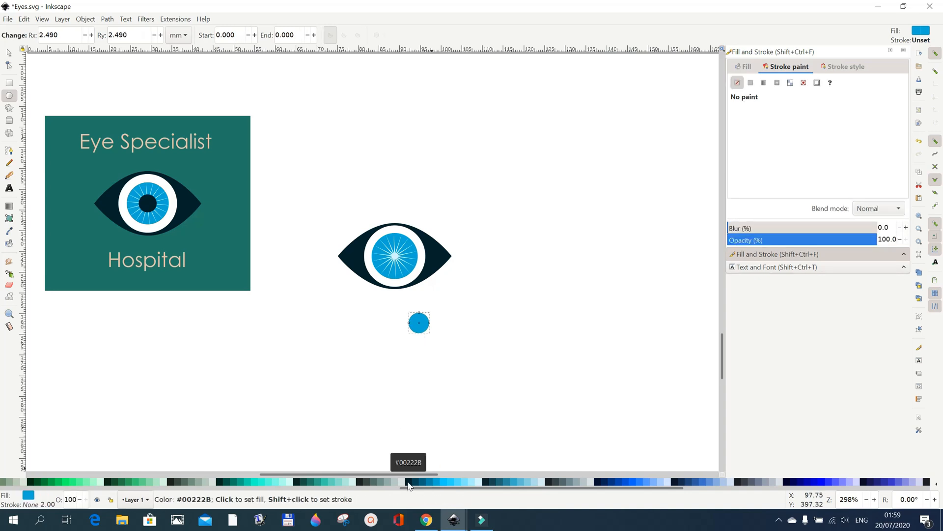
click(408, 484)
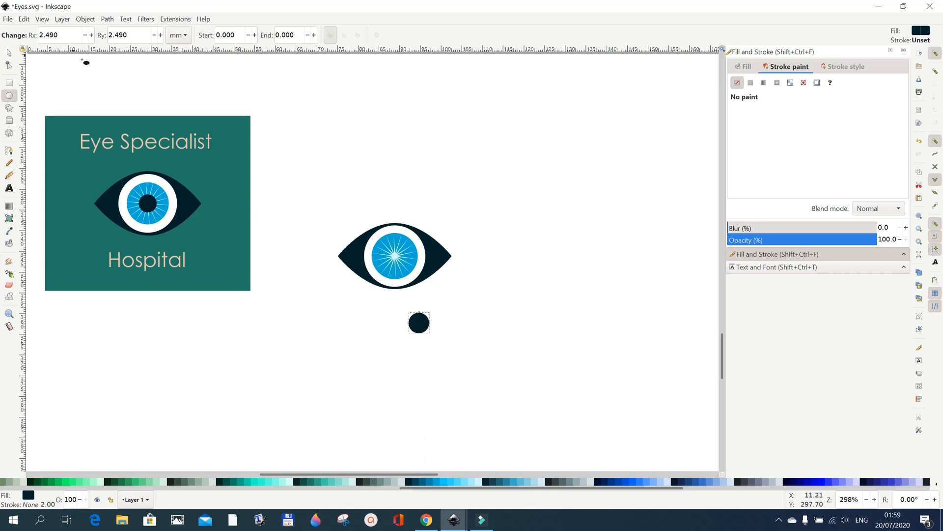
Step: Snap the small dark circle's midpoint to the centre of the iris, over the middle of the star
click(9, 51)
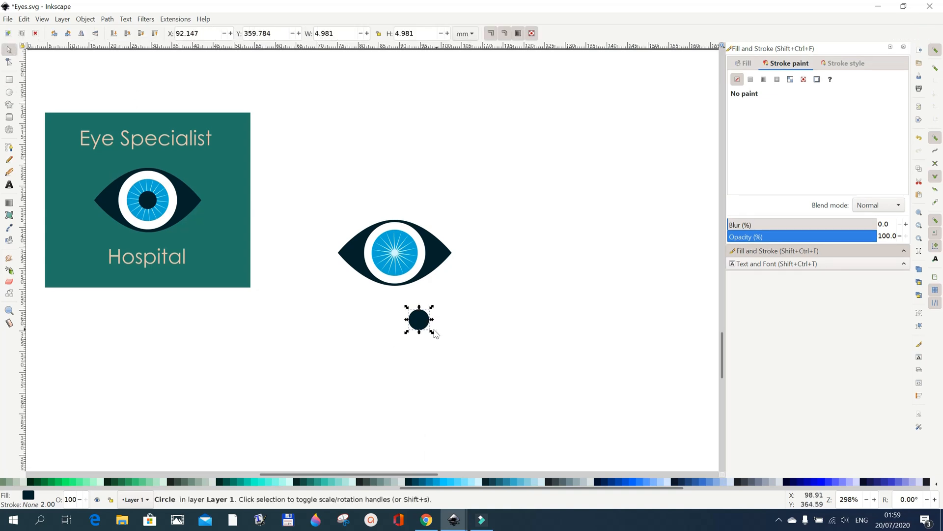
drag(425, 322, 398, 253)
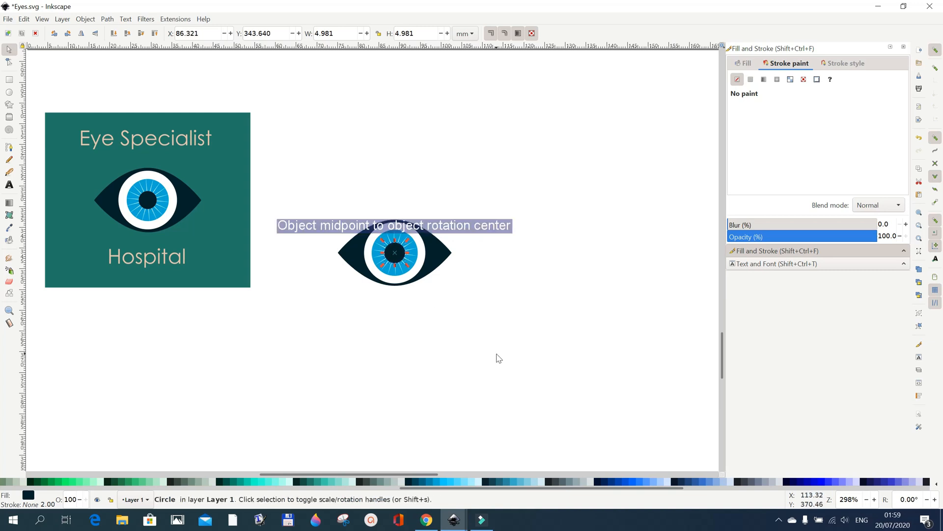
click(498, 358)
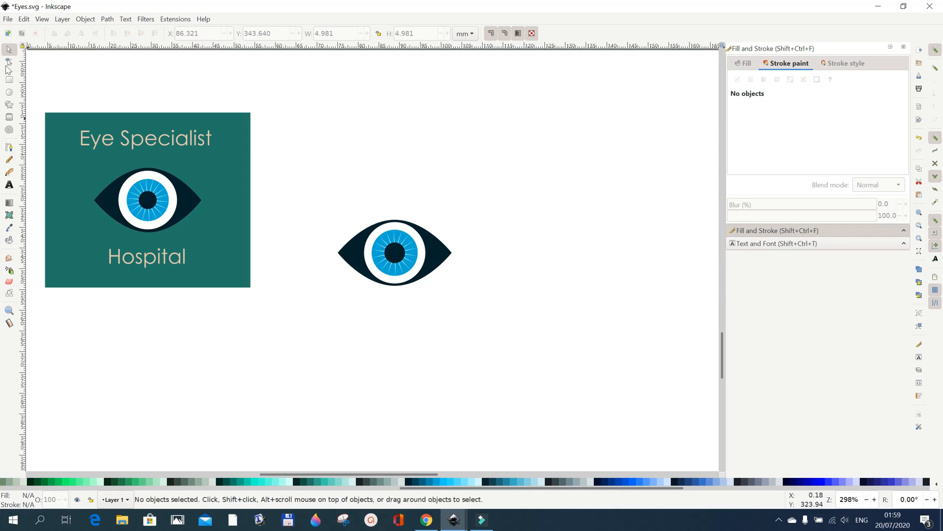
Step: Draw a background rectangle of about 52.2 by 47.2 mm over the eye, lower it to the bottom and fill it with dark teal
click(9, 79)
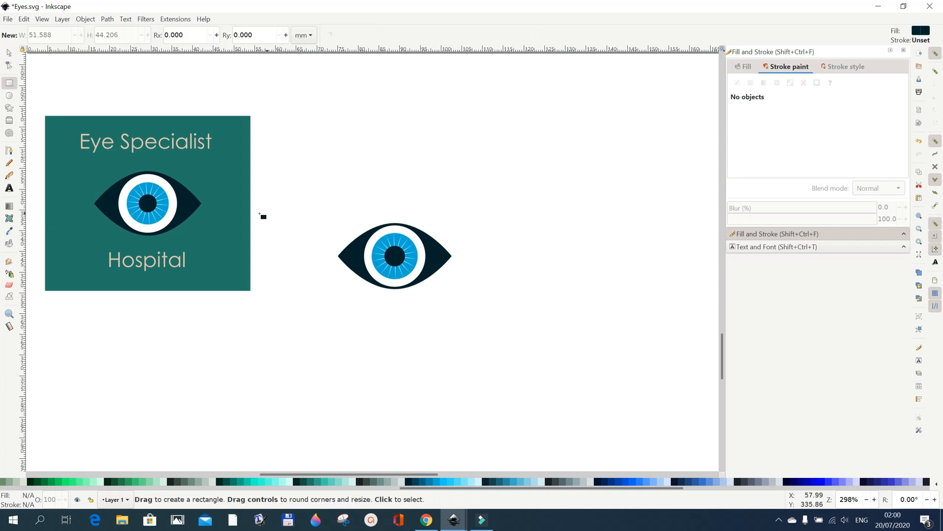
mouse_move(300, 155)
mouse_down()
mouse_move(303, 258)
mouse_move(405, 331)
mouse_move(515, 350)
mouse_up()
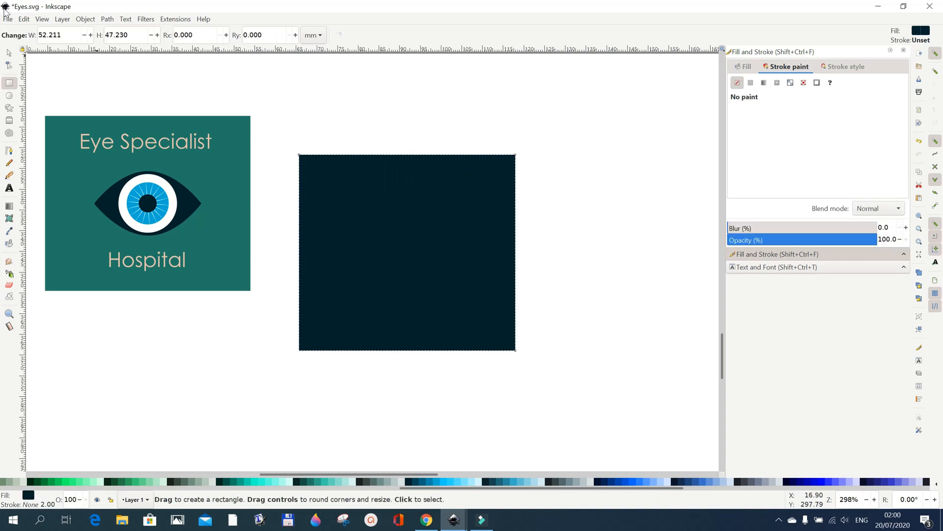
click(10, 52)
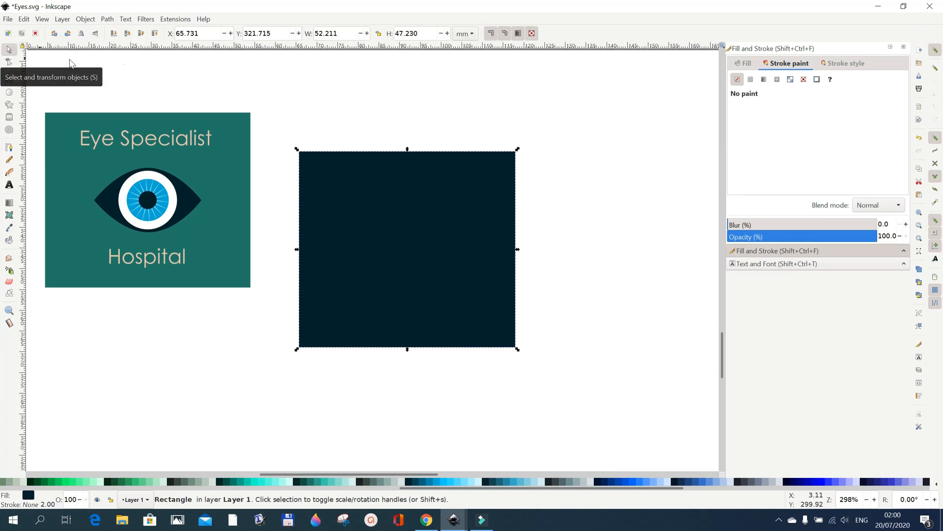
click(115, 33)
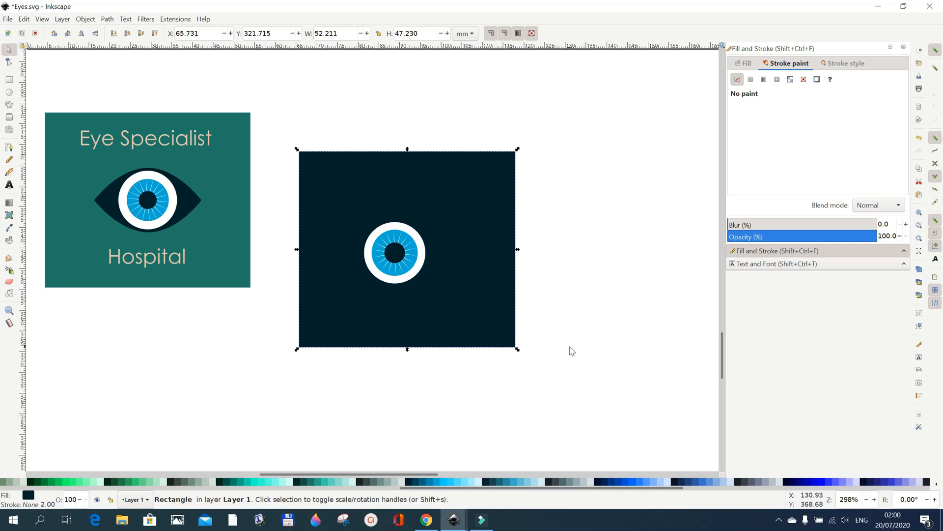
click(236, 482)
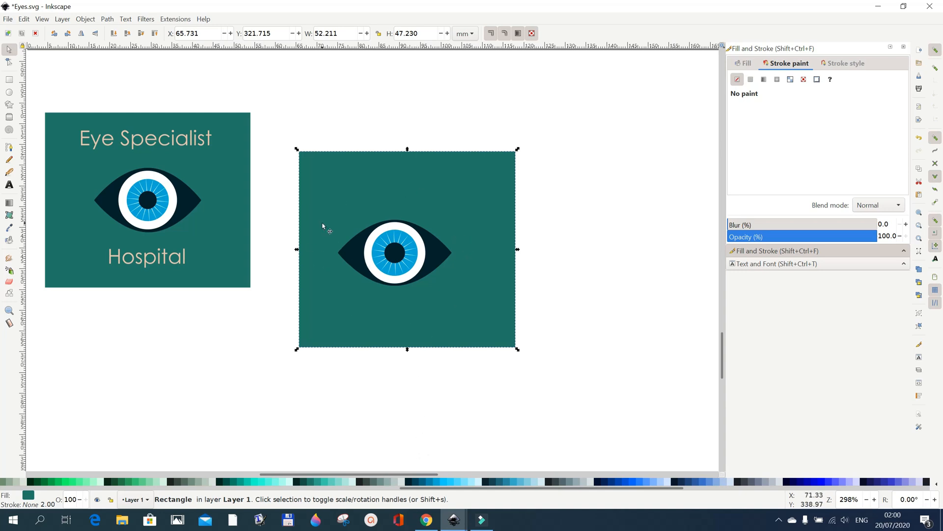
Step: Move the teal rectangle aside to the right of the eye and group the eye's four shapes
drag(324, 213, 517, 239)
click(582, 274)
click(378, 373)
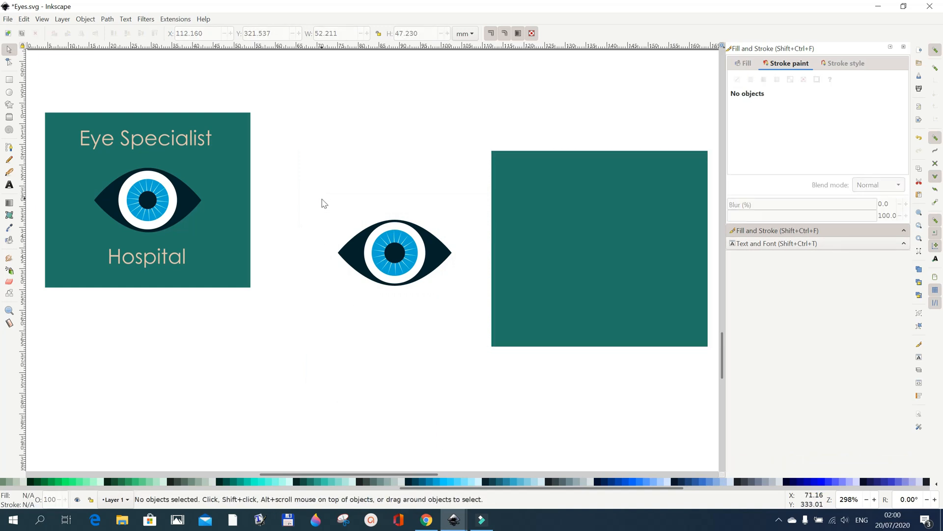
mouse_move(321, 197)
mouse_down()
mouse_move(338, 270)
mouse_move(471, 301)
mouse_up()
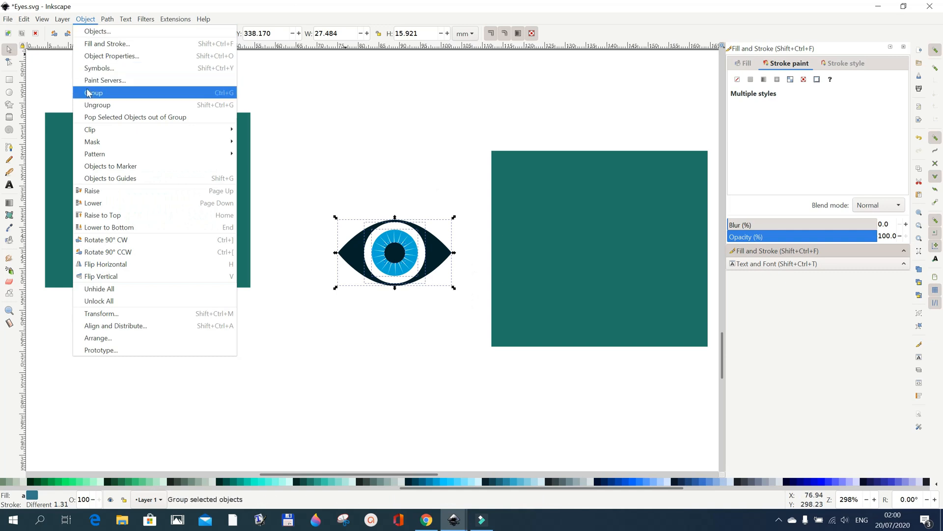
click(89, 95)
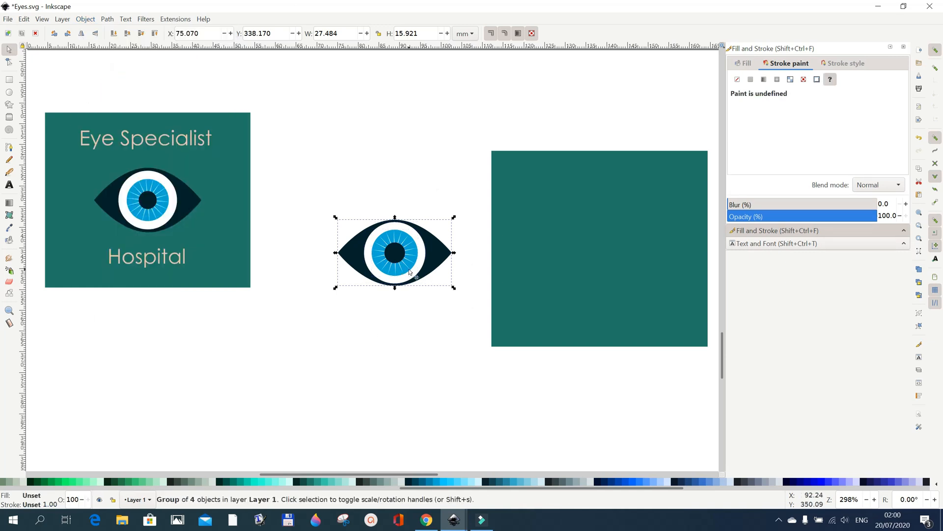
Step: Move the teal rectangle back behind the grouped eye with the eye roughly at its centre, and leave the rectangle selected
drag(592, 270, 411, 277)
drag(471, 320, 455, 318)
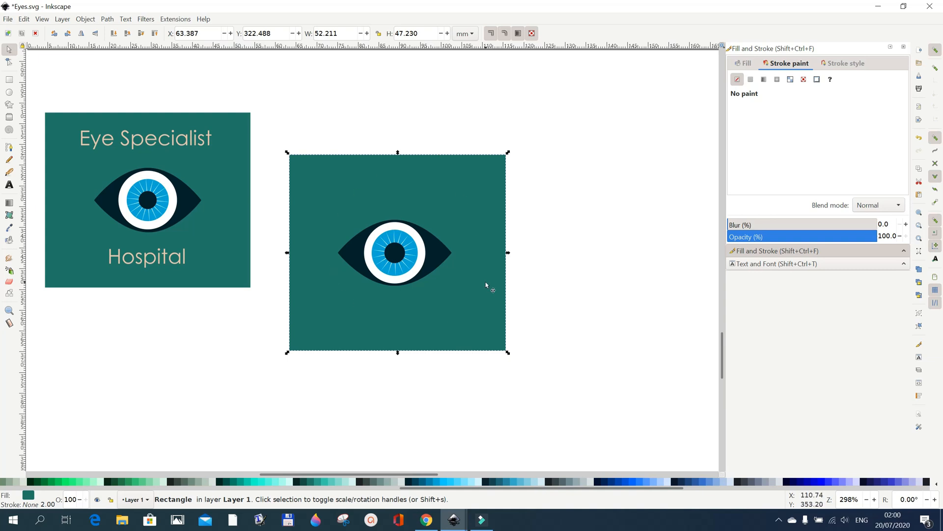
click(598, 304)
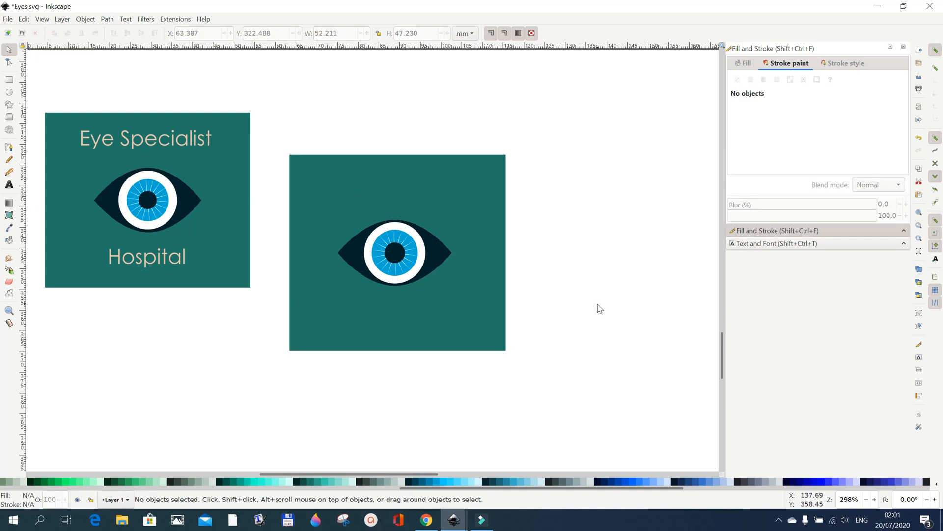
click(487, 309)
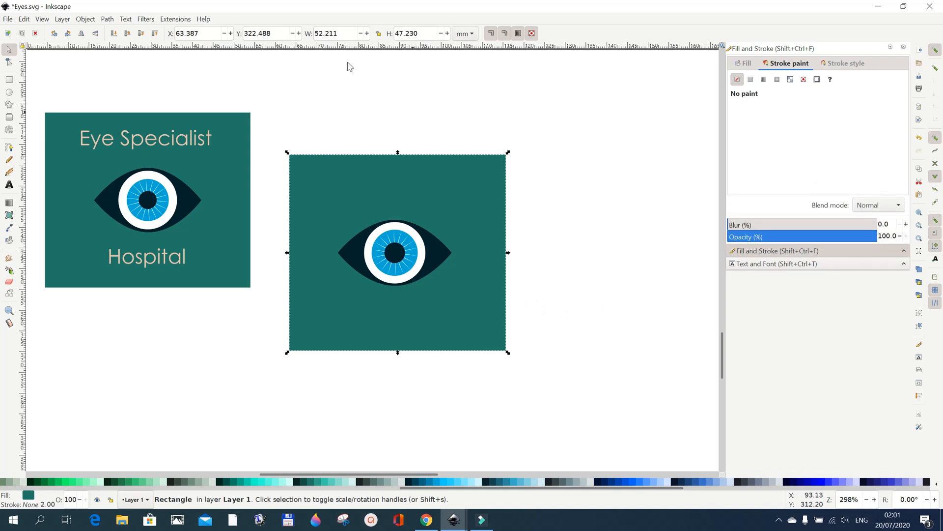
Step: Centre the grouped eye and the teal rectangle on each other both horizontally and vertically, relative to the selection area
click(91, 22)
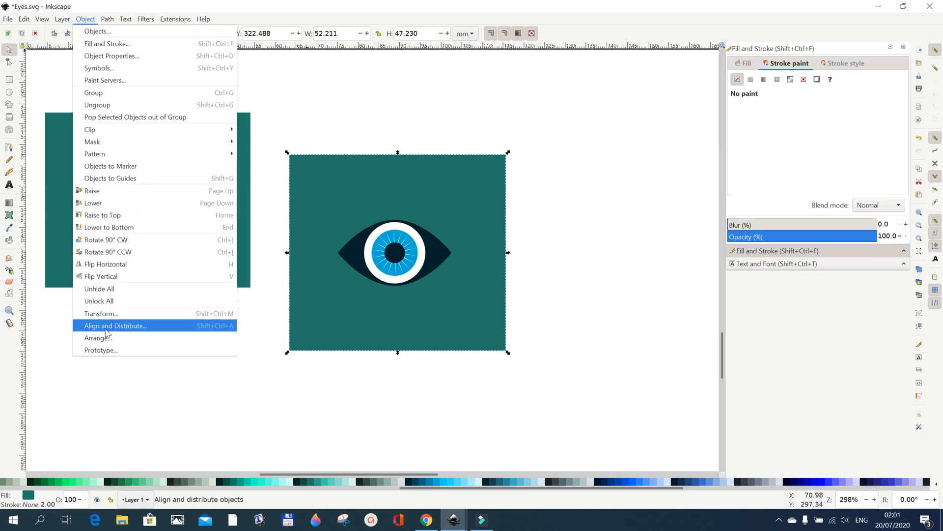
click(116, 326)
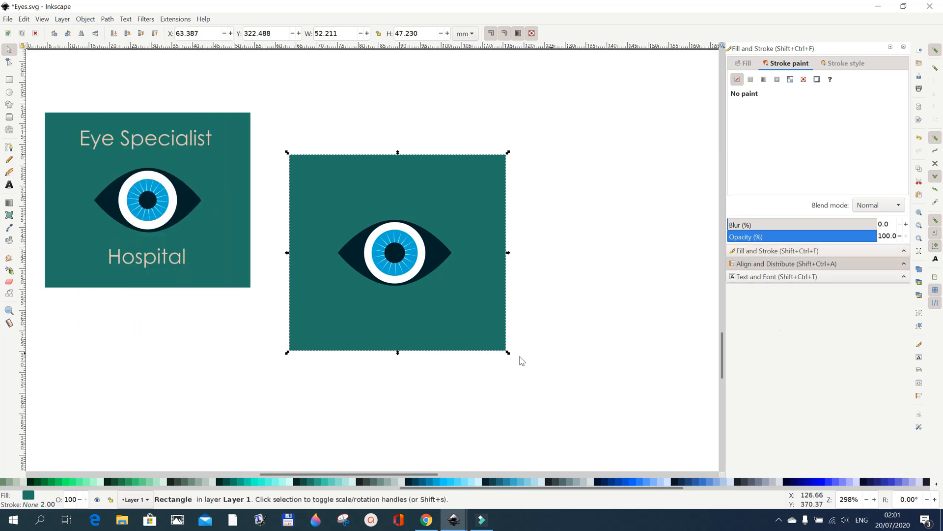
click(761, 264)
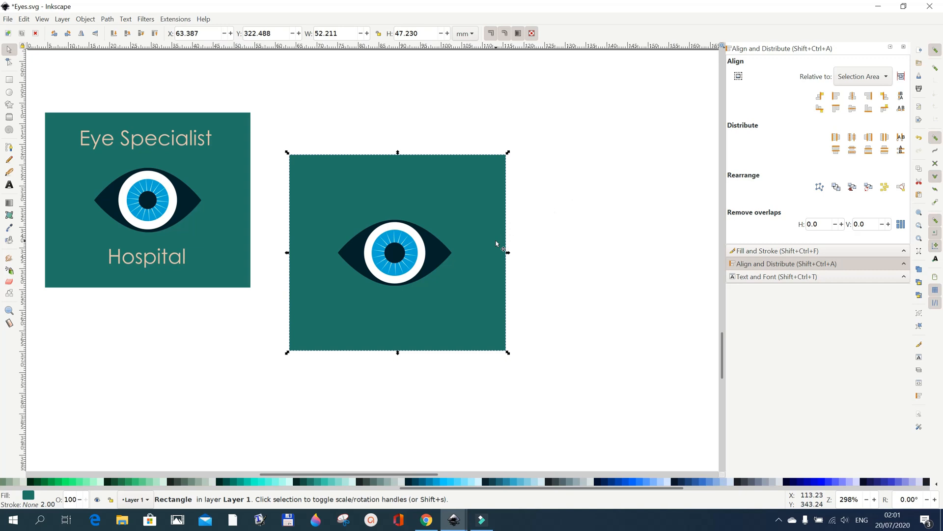
shift+click(440, 257)
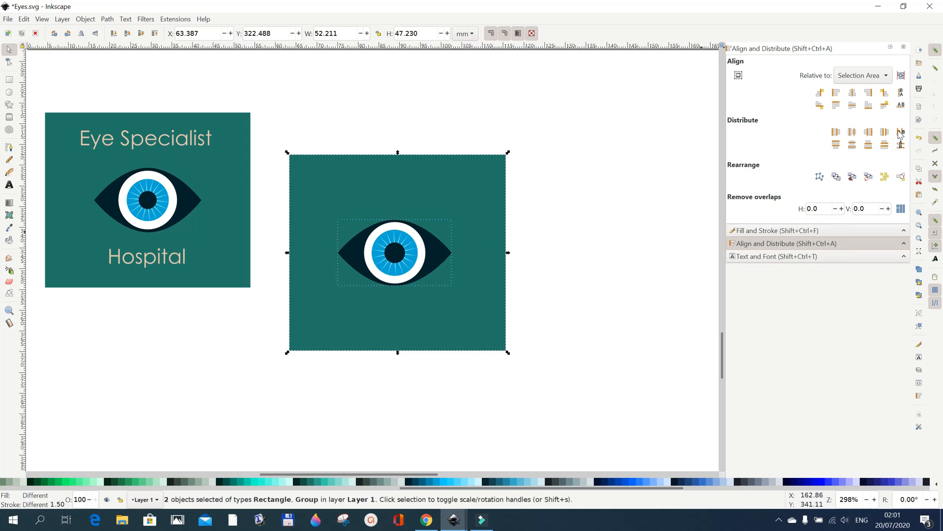
click(853, 94)
click(853, 106)
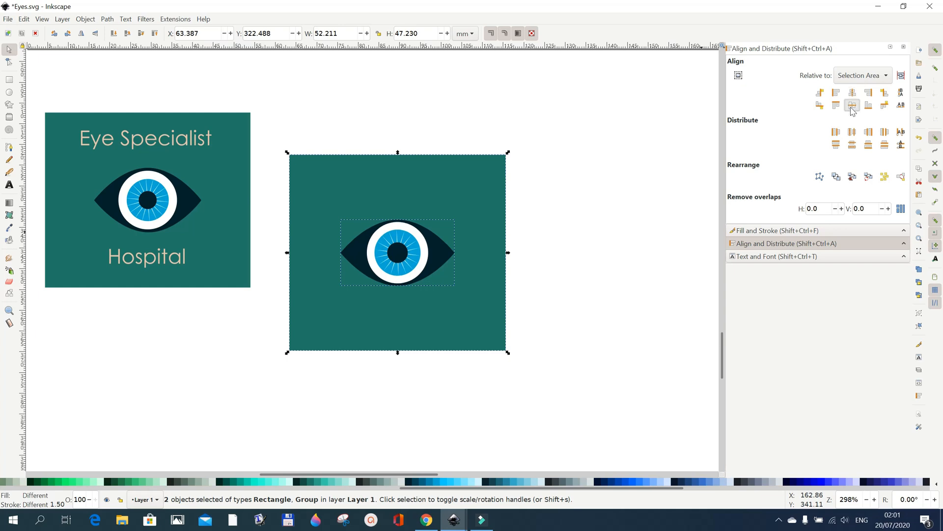
click(636, 243)
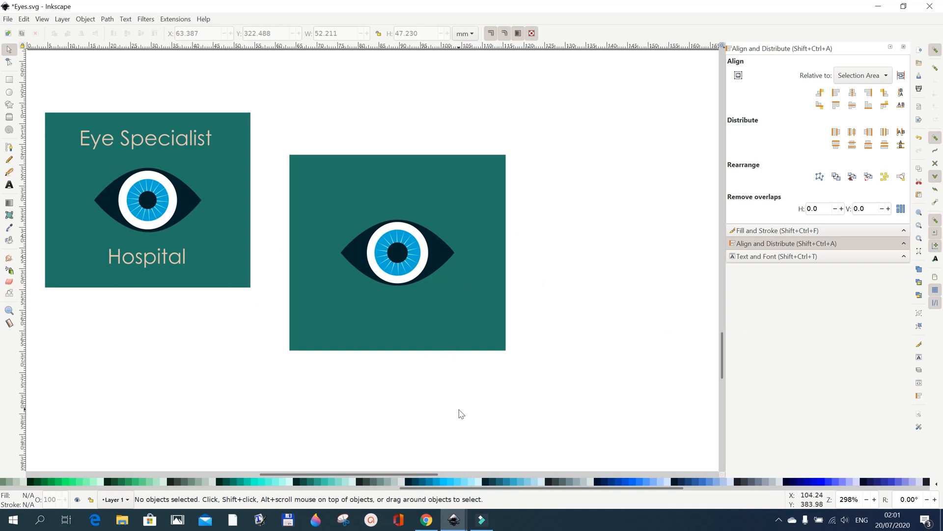
Step: Start a text object below the teal rectangle, open the text and font settings and look through the font families around Century Gothic
scroll(452, 413, down, 2)
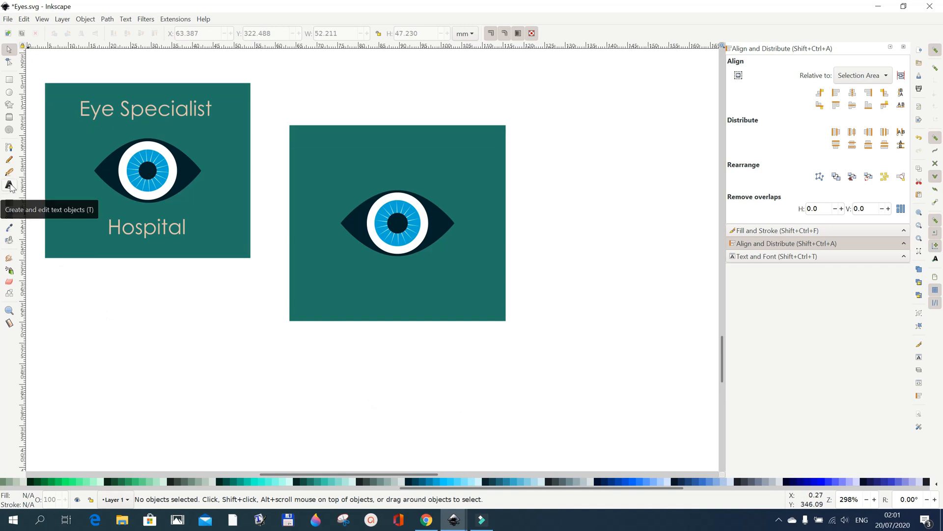
click(10, 186)
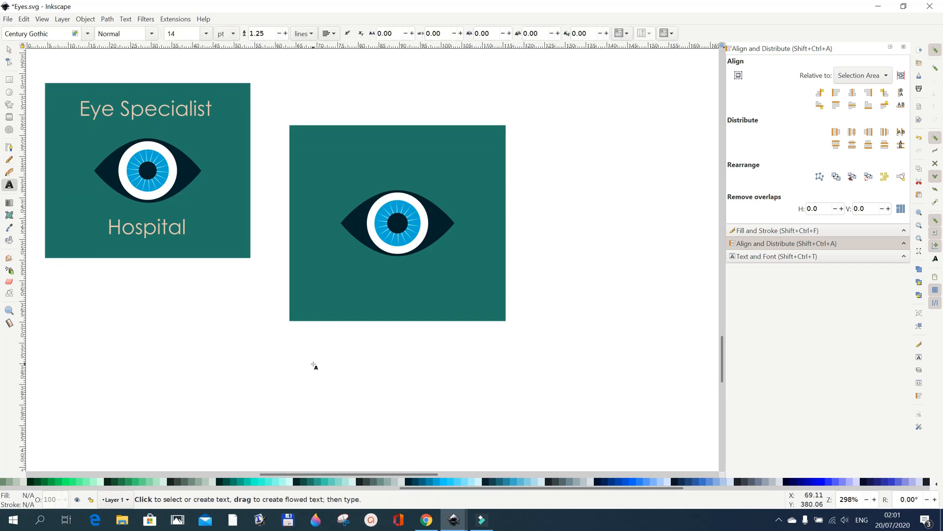
click(313, 364)
click(125, 20)
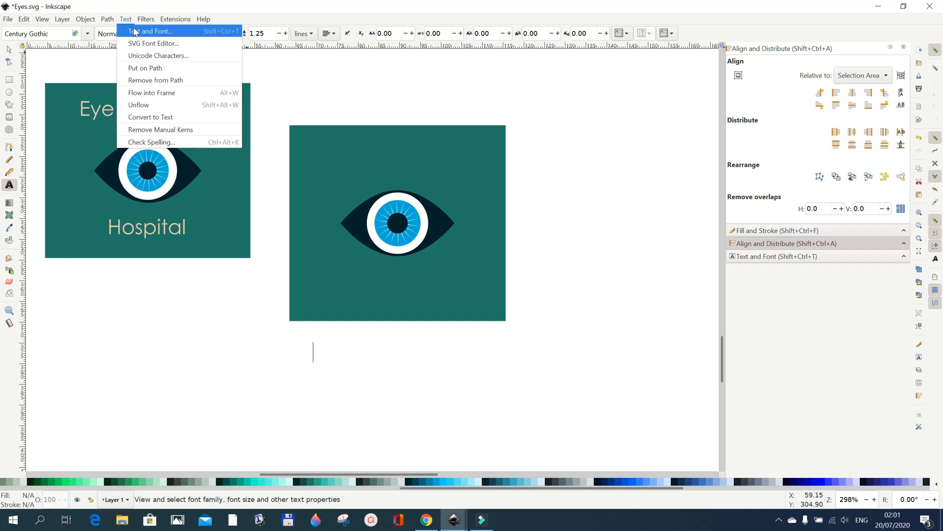
click(138, 32)
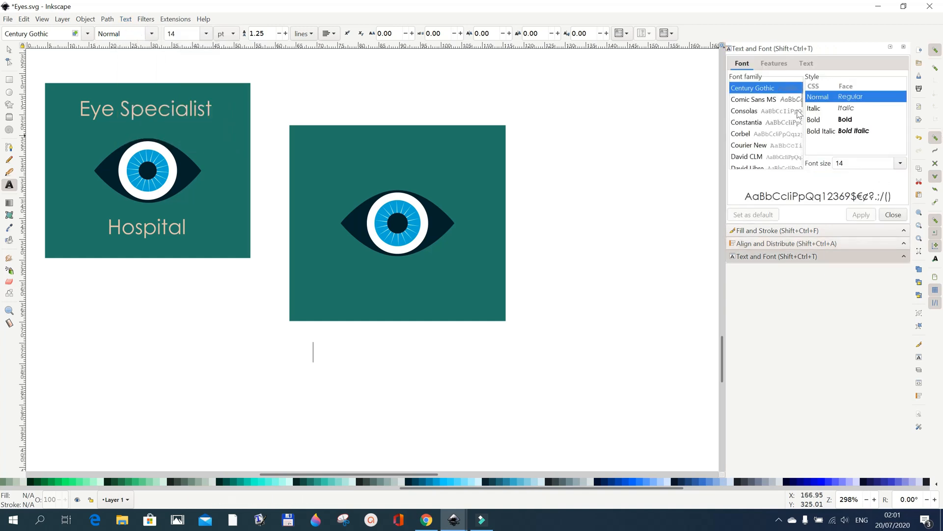
scroll(801, 104, down, 5)
scroll(801, 105, up, 5)
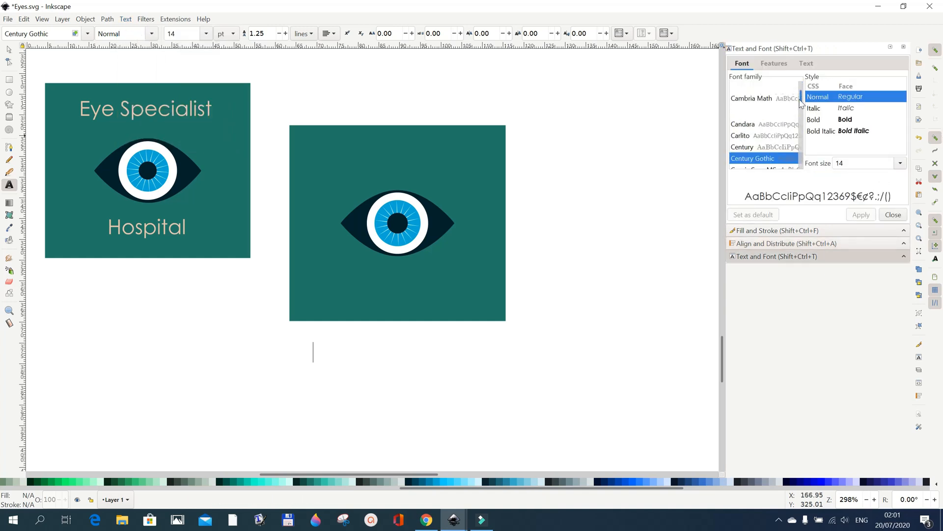
scroll(801, 106, down, 1)
scroll(800, 106, up, 1)
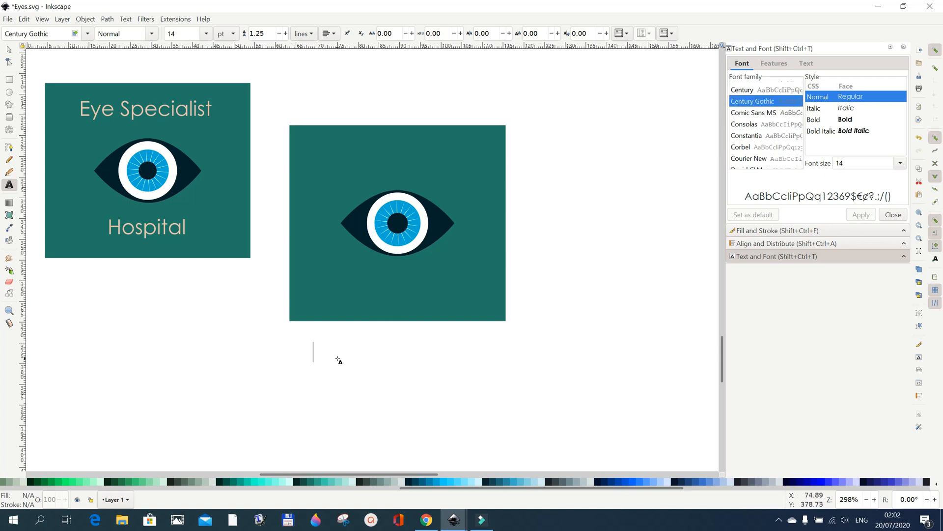
Step: Write "Eye Specialist" in Century Gothic Normal at 14 pt in the empty area below the teal rectangle
click(337, 357)
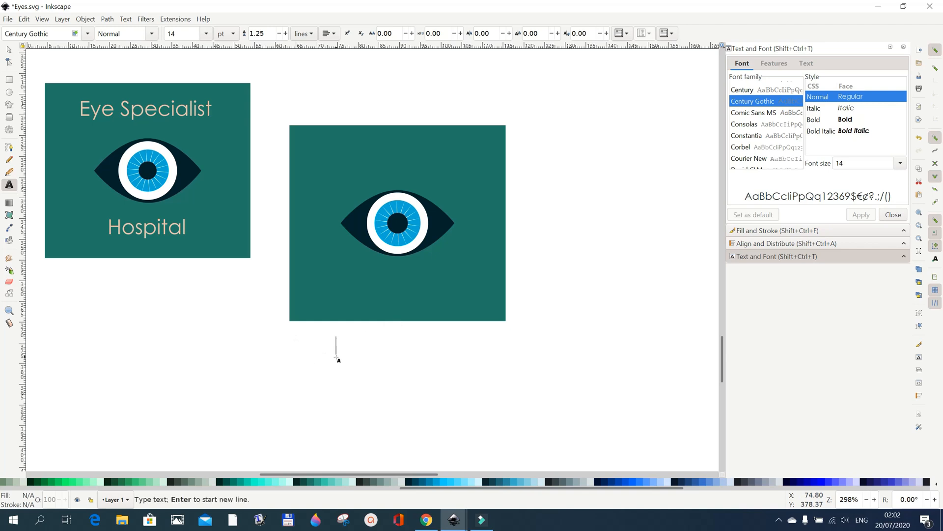
text(Eye)
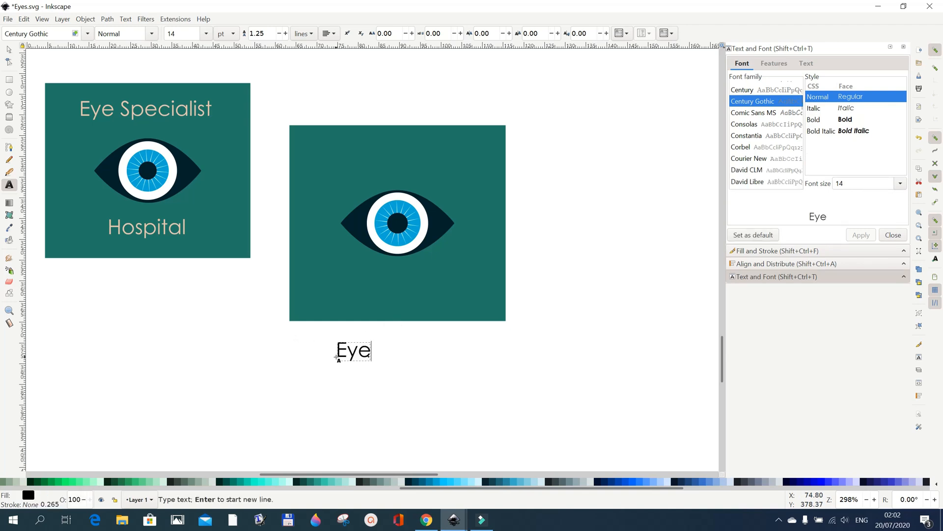
text( So)
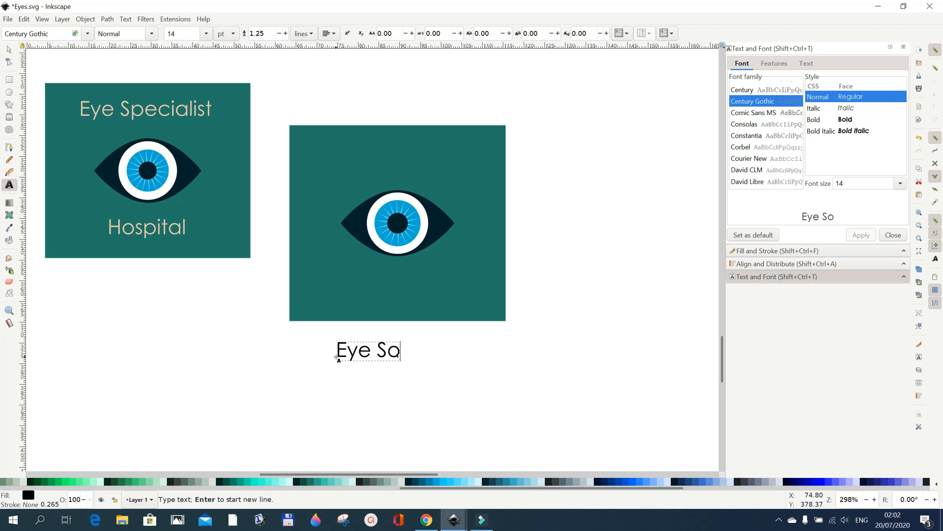
key(BackSpace)
text(pec)
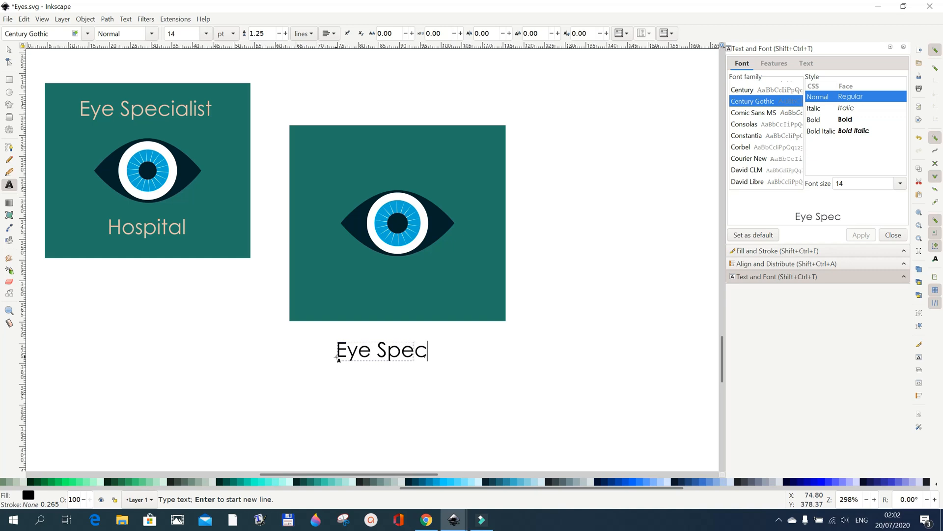
text(ila)
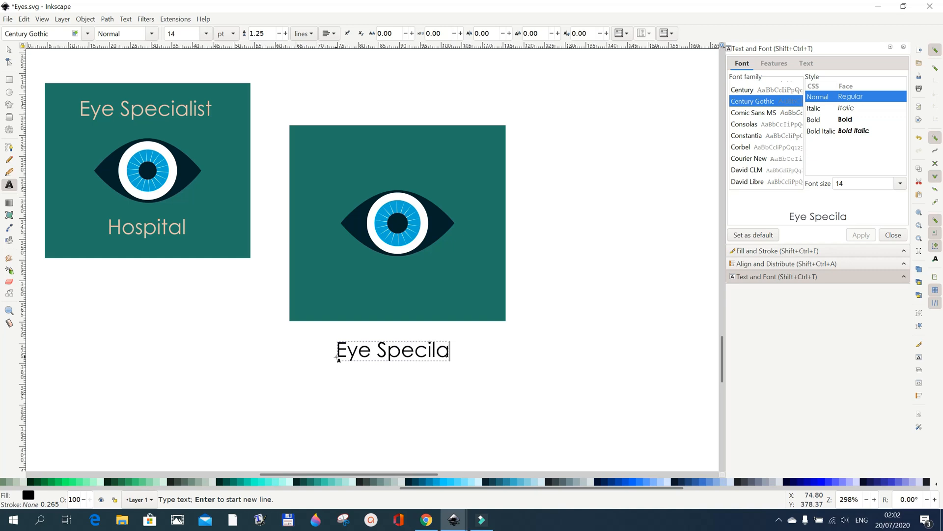
key(BackSpace)
key(BackSpace)
text(alist)
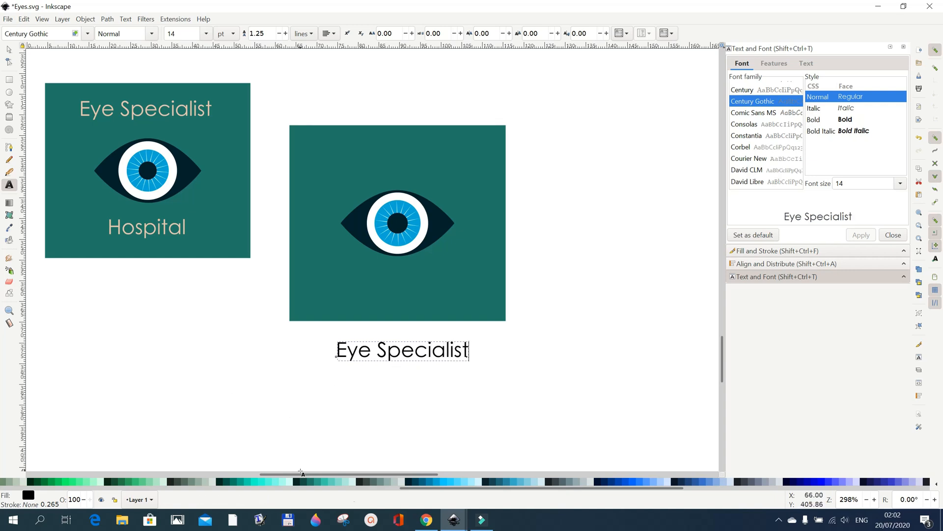
Step: Move the "Eye Specialist" text onto the teal rectangle above the eye and fill it with pale peach #F4E3D7
drag(436, 493, 86, 525)
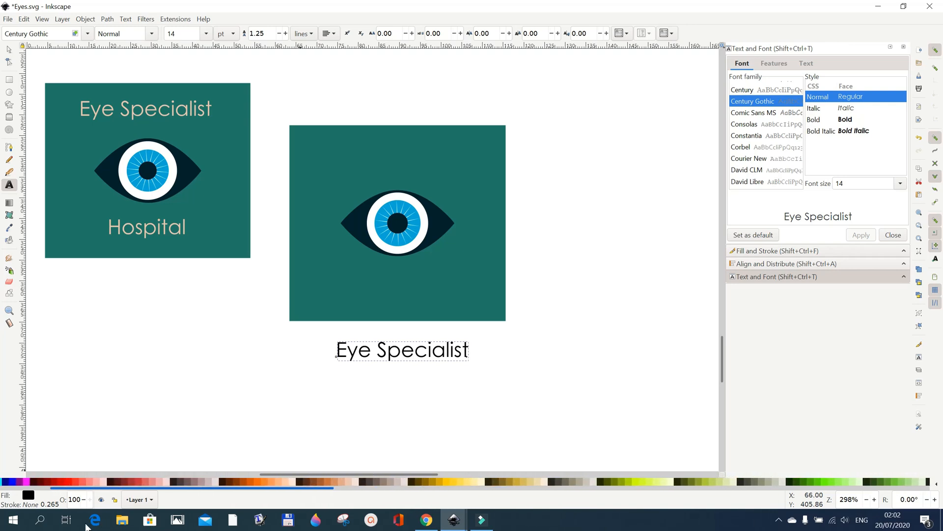
click(8, 49)
drag(377, 357, 377, 165)
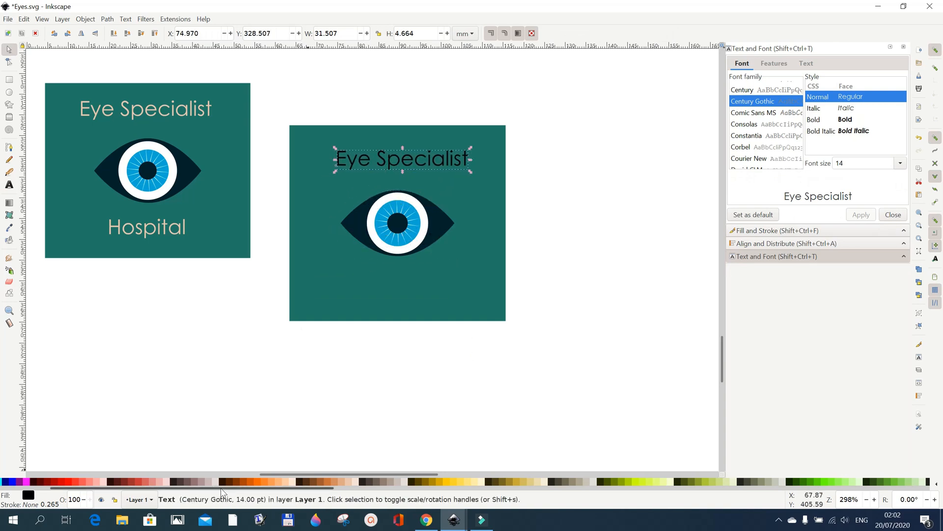
click(355, 483)
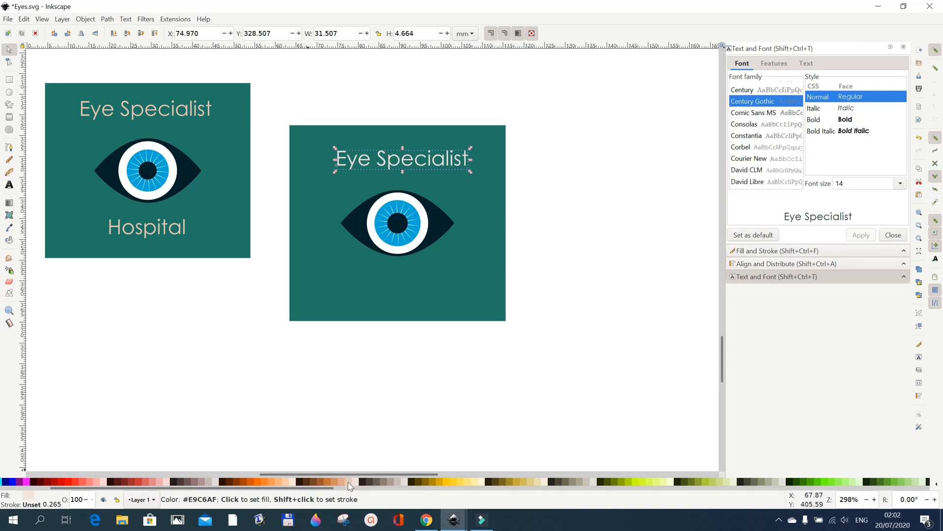
click(349, 483)
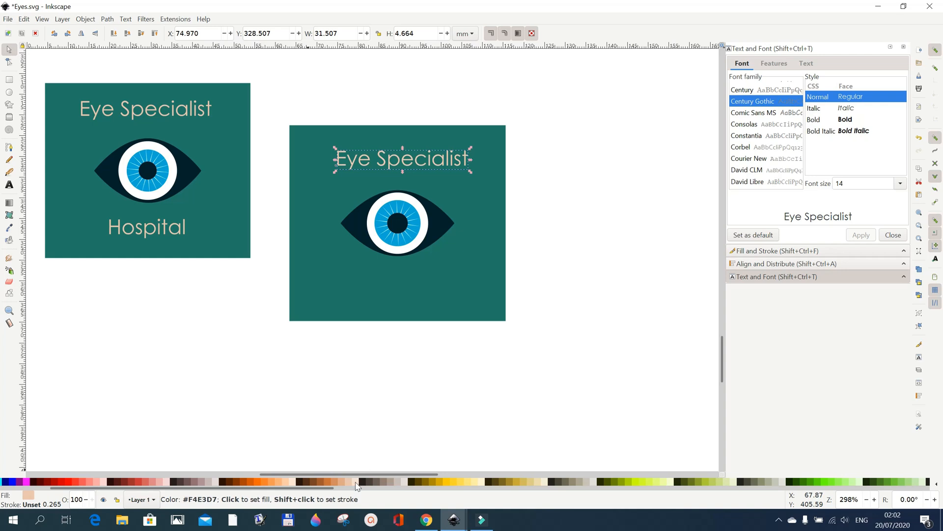
click(355, 483)
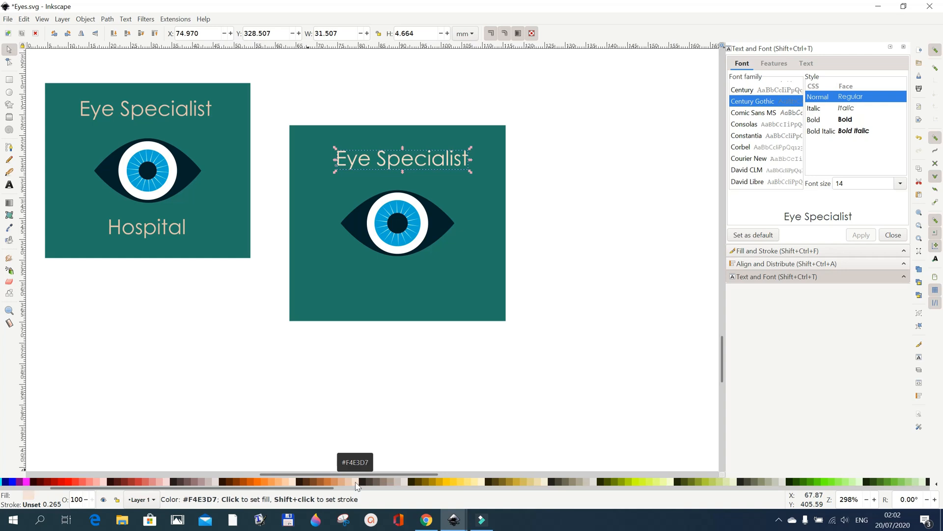
Step: Try the fills #FFD42A, #DEAA87 and a light peach on the "Eye Specialist" text, return it to #F4E3D7 and deselect it
click(405, 307)
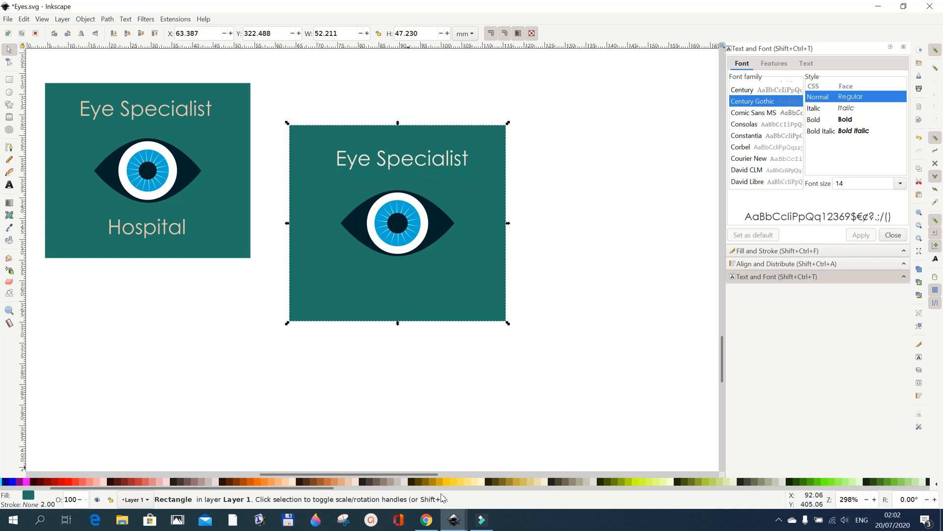
click(444, 158)
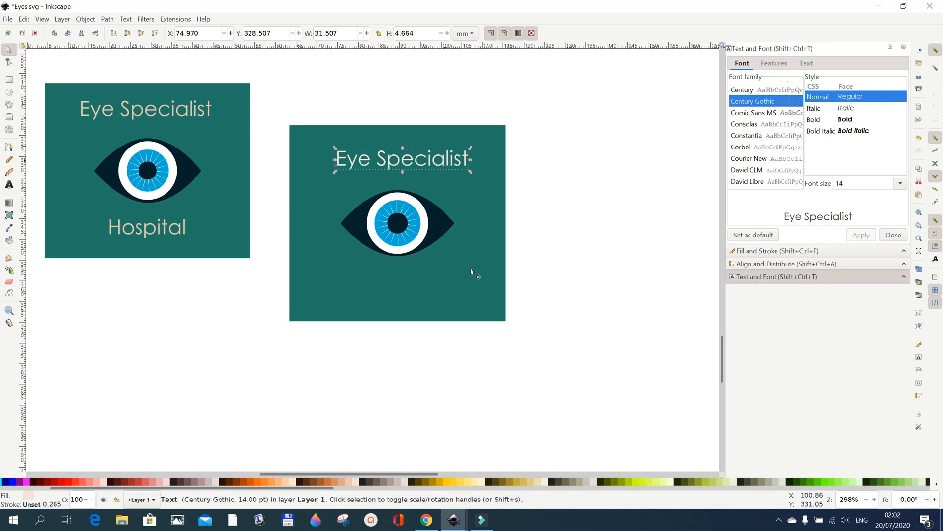
click(454, 483)
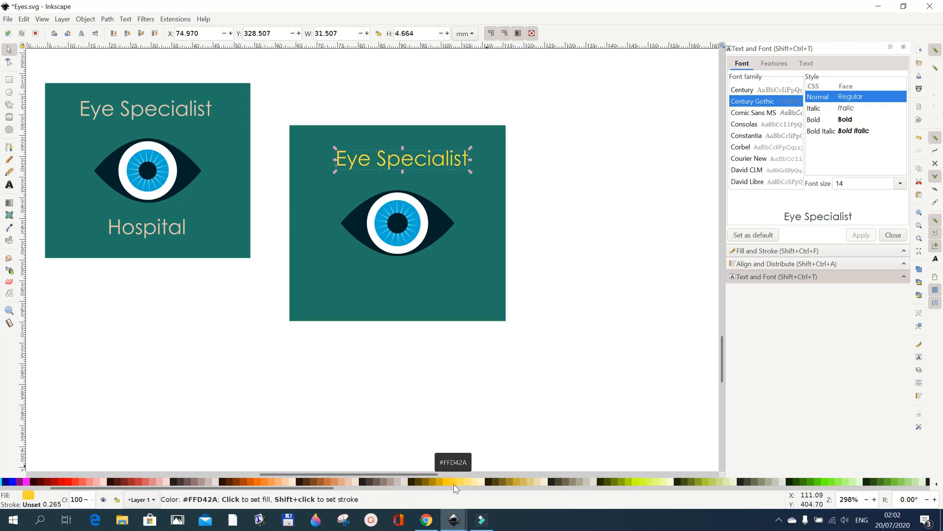
click(343, 484)
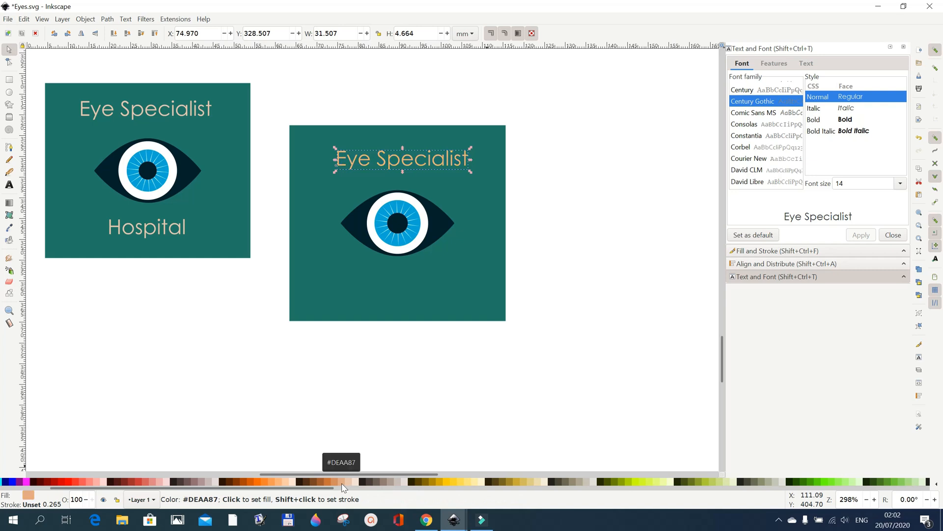
click(351, 484)
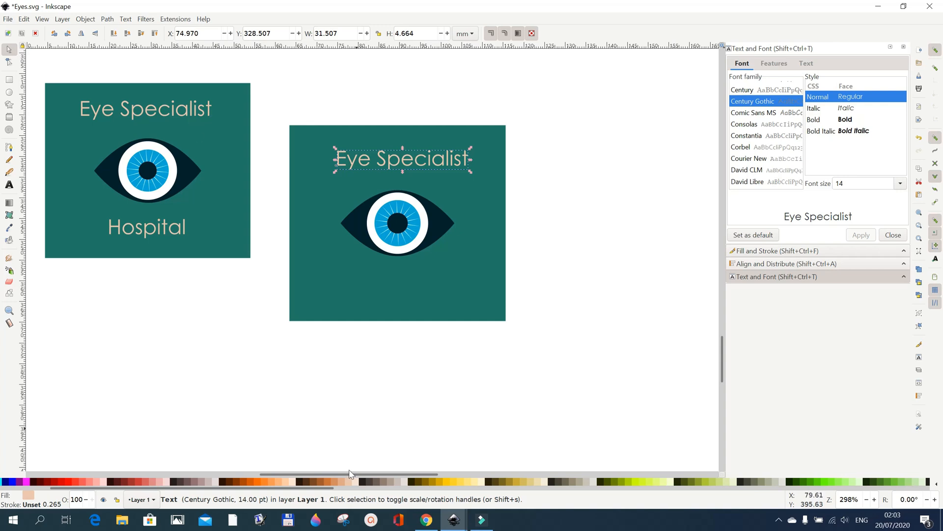
click(356, 485)
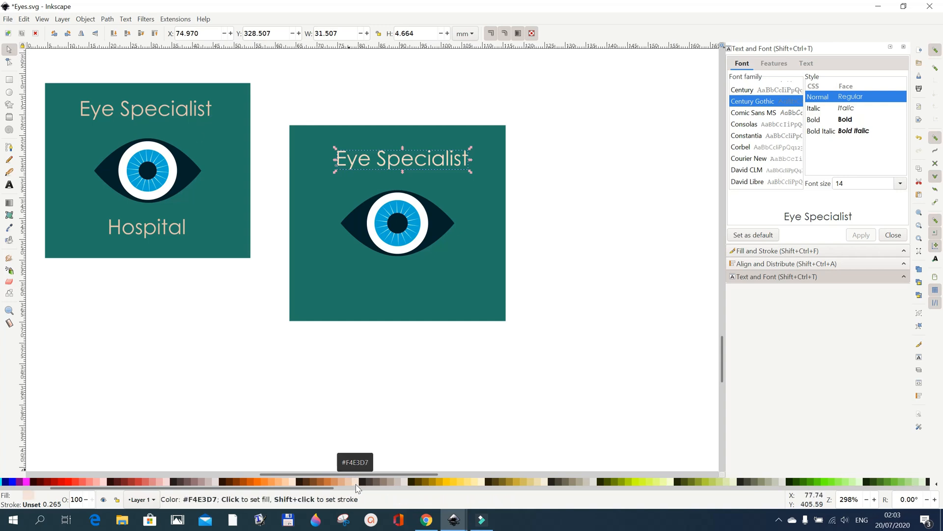
click(432, 381)
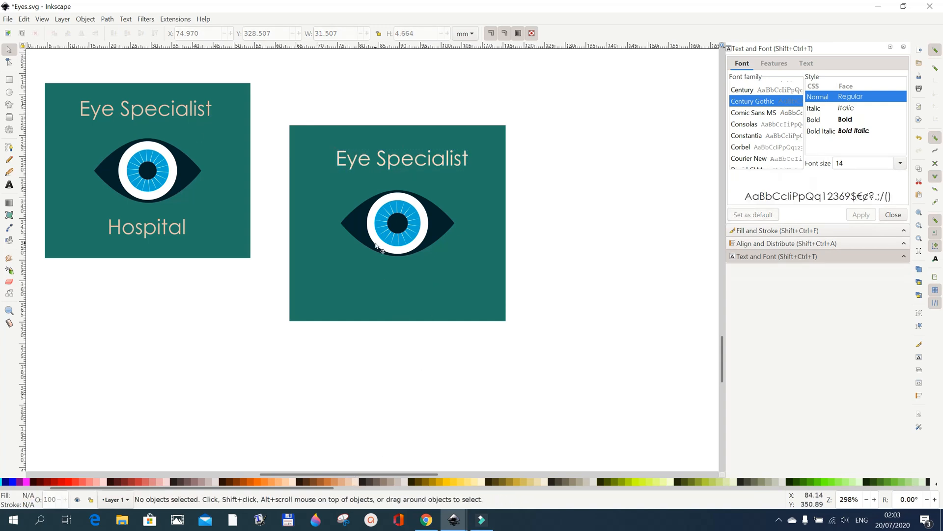
Step: Write "Hospital" in 14 pt Century Gothic below the teal rectangle and fill it with the same pale peach as the heading
click(9, 184)
click(301, 368)
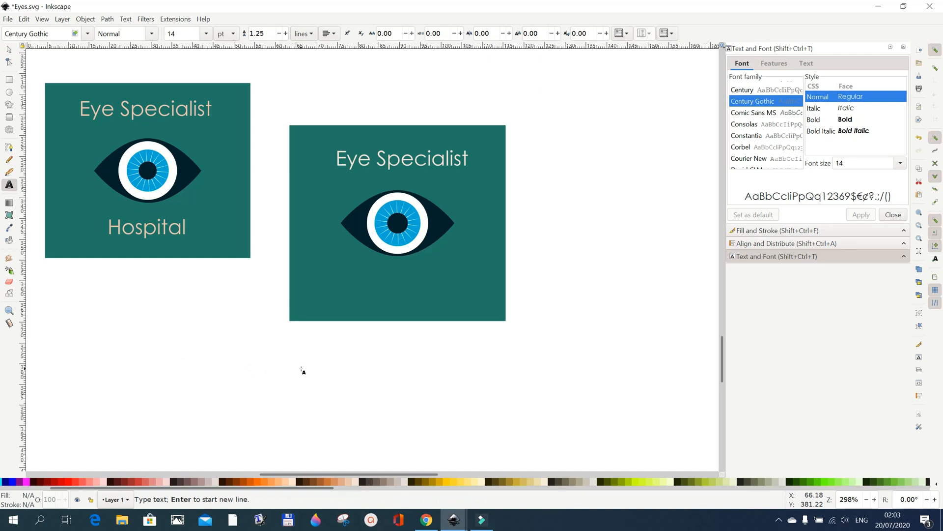
text(Hospi)
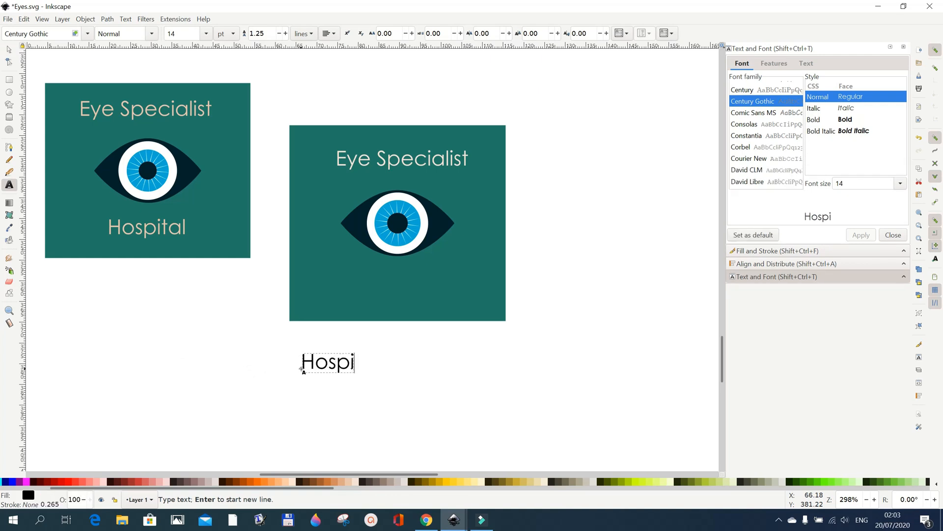
text(tal)
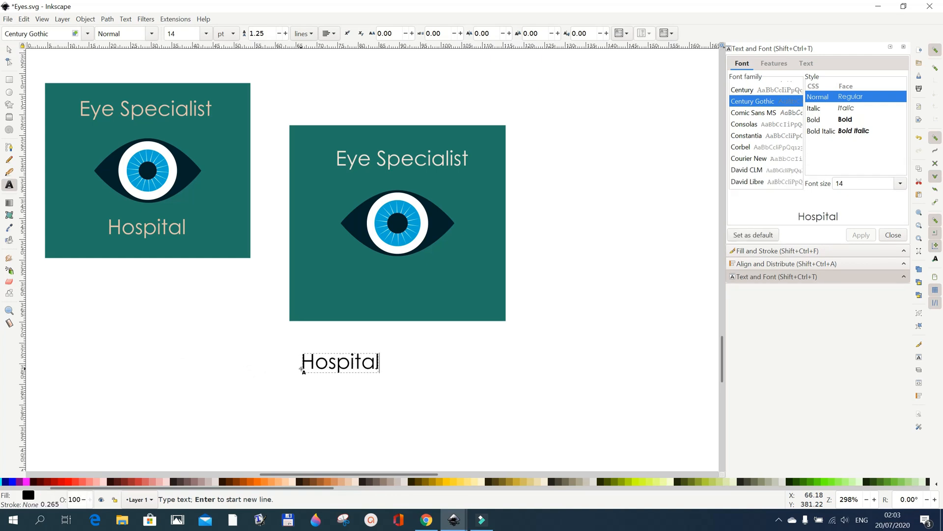
click(356, 481)
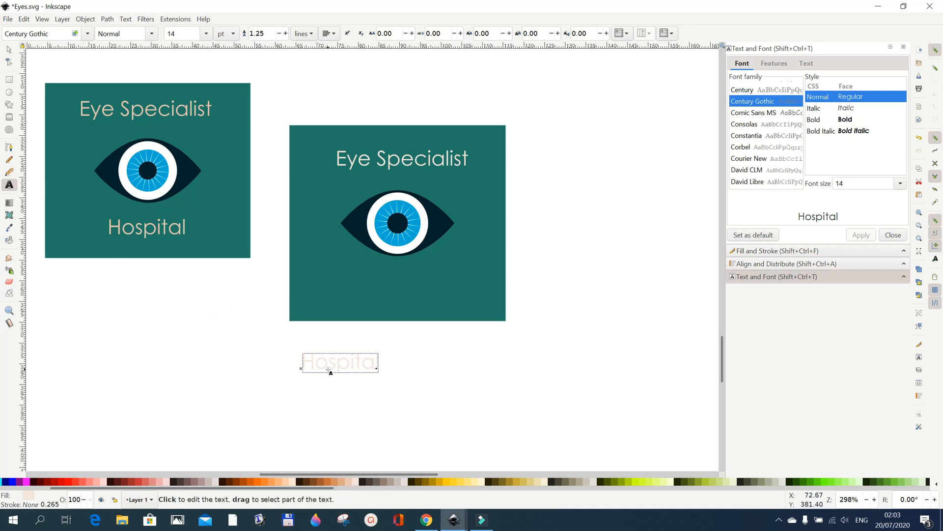
Step: Move the "Hospital" text onto the teal rectangle, roughly centred below the eye, and deselect it
click(9, 50)
drag(354, 361, 405, 287)
click(566, 375)
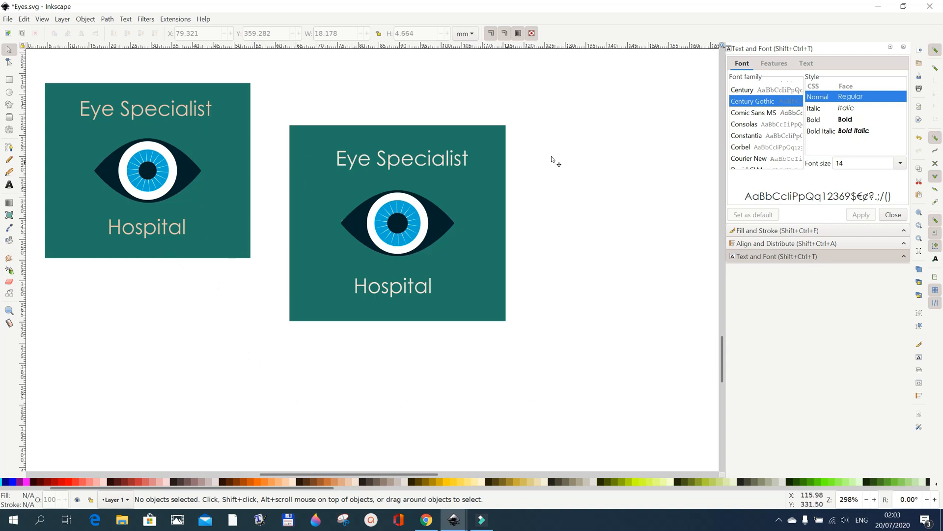
Step: Group the teal rectangle, the eye and both text objects of the new logo into one object and deselect it
drag(270, 105, 575, 351)
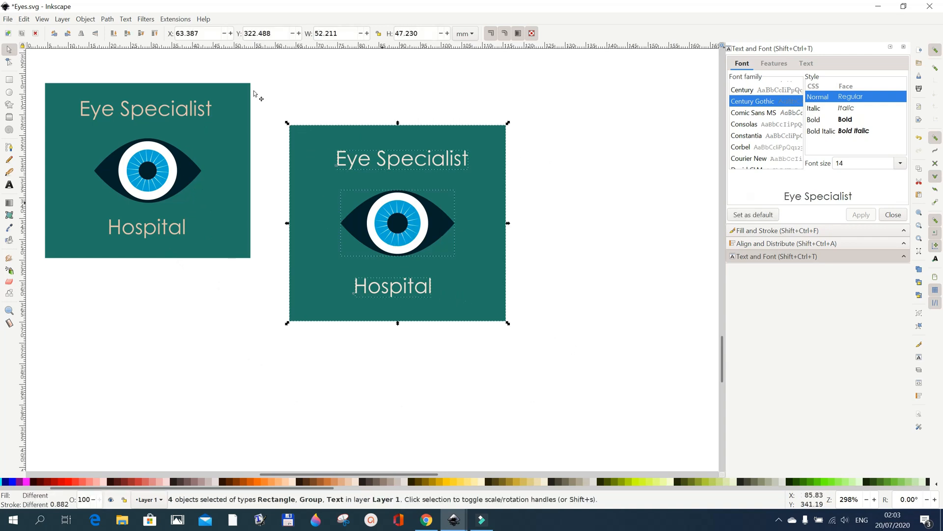
click(82, 21)
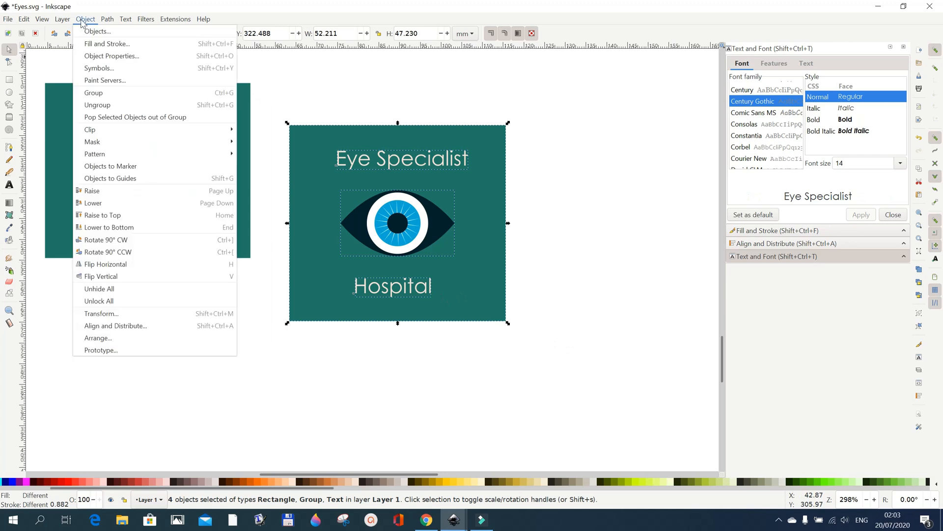
click(94, 93)
click(332, 358)
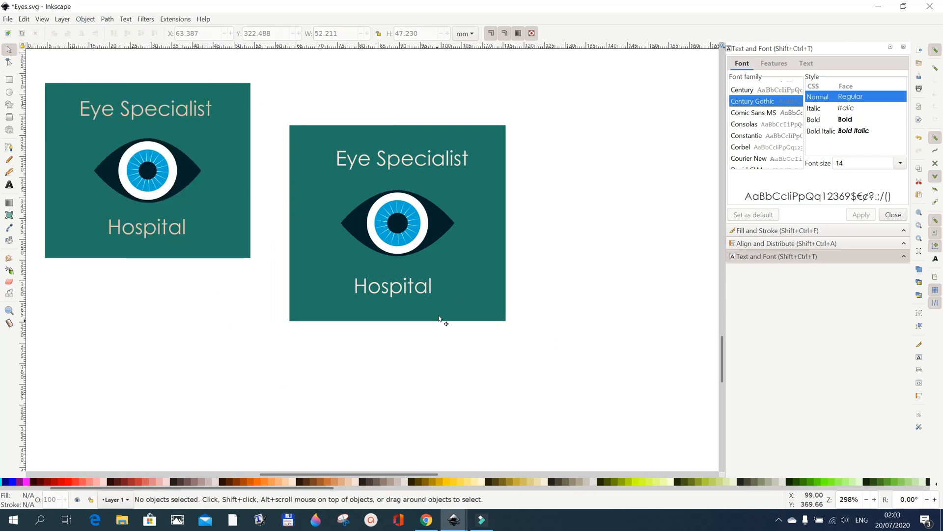